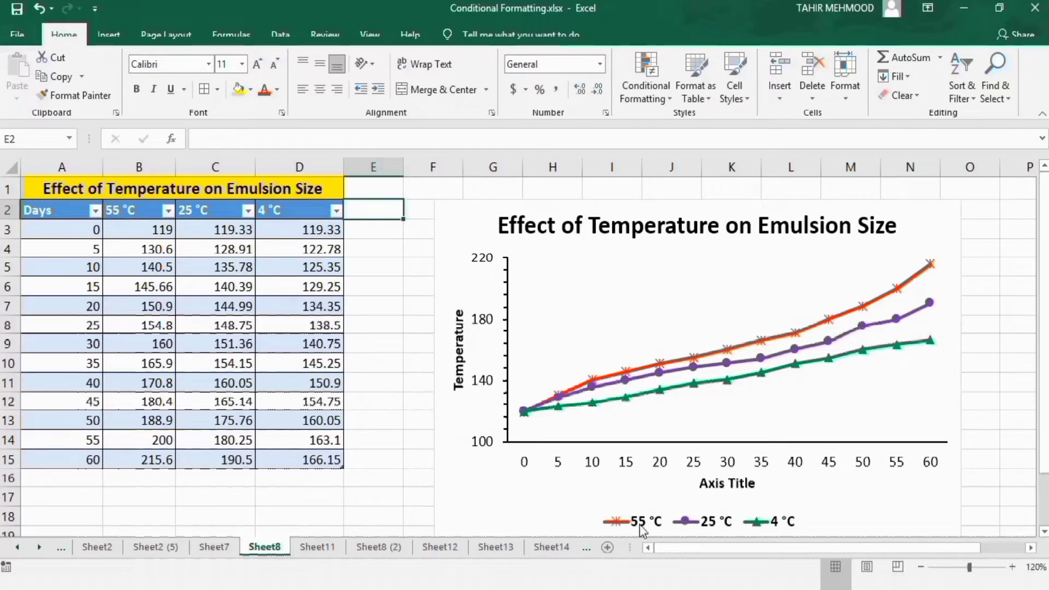
Insert a 2-D Line with Markers chart on Sheet11 from the table range A2:D15.
{"action": "mouse_move", "coordinate": [678, 372]}
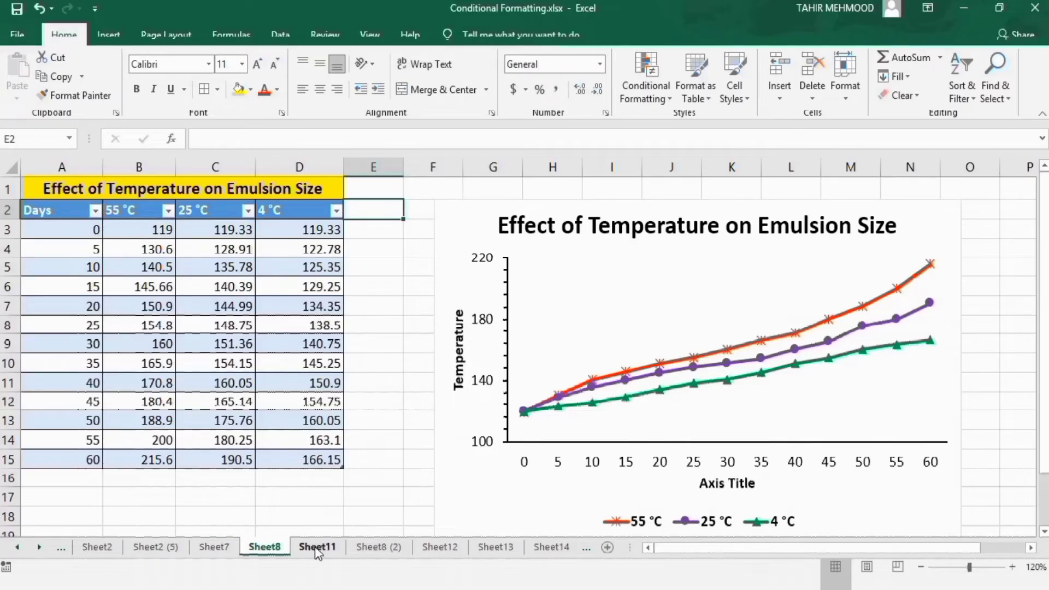
{"action": "left_click", "coordinate": [317, 549]}
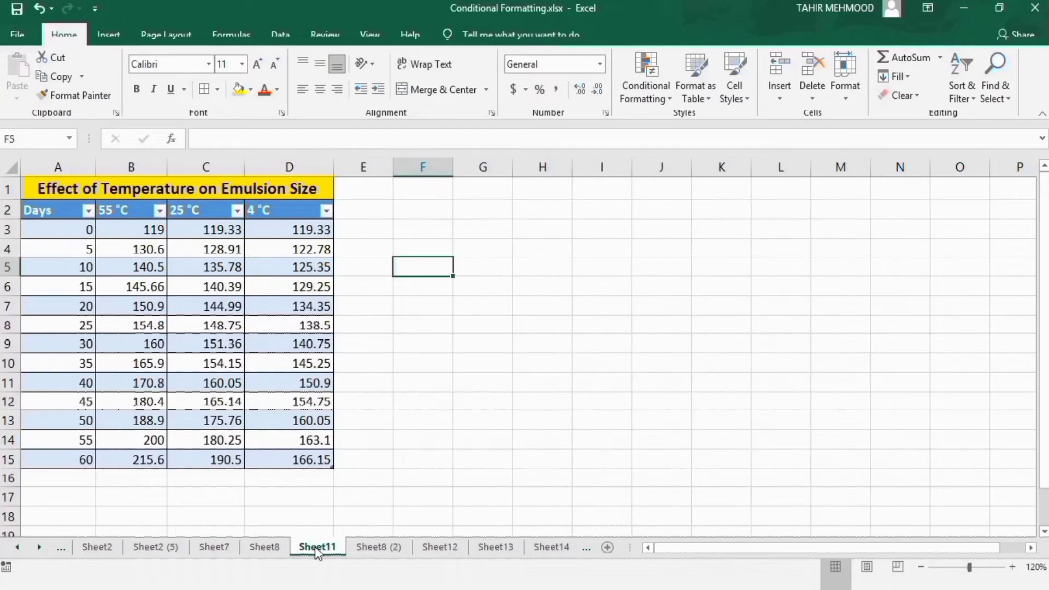
{"action": "left_click", "coordinate": [315, 458]}
{"action": "left_click_drag", "start_coordinate": [316, 457], "coordinate": [76, 216]}
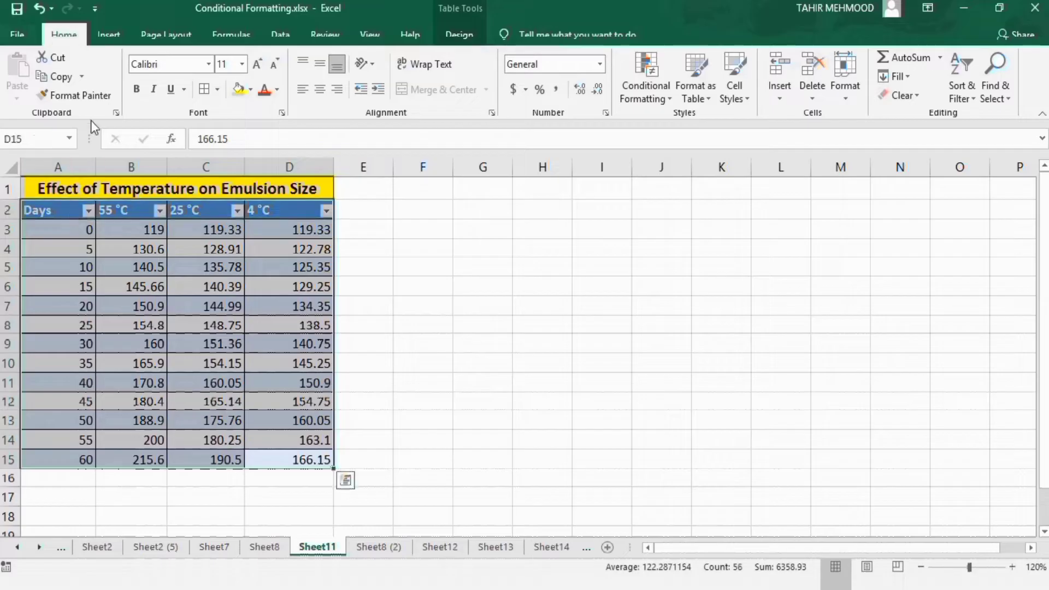
{"action": "left_click", "coordinate": [108, 36]}
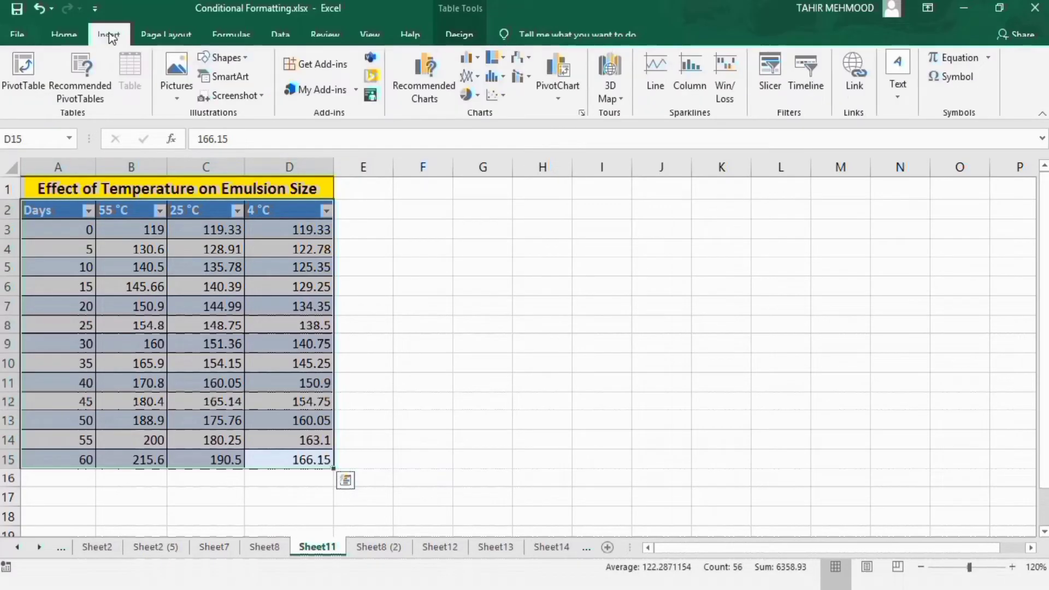
{"action": "left_click", "coordinate": [477, 76]}
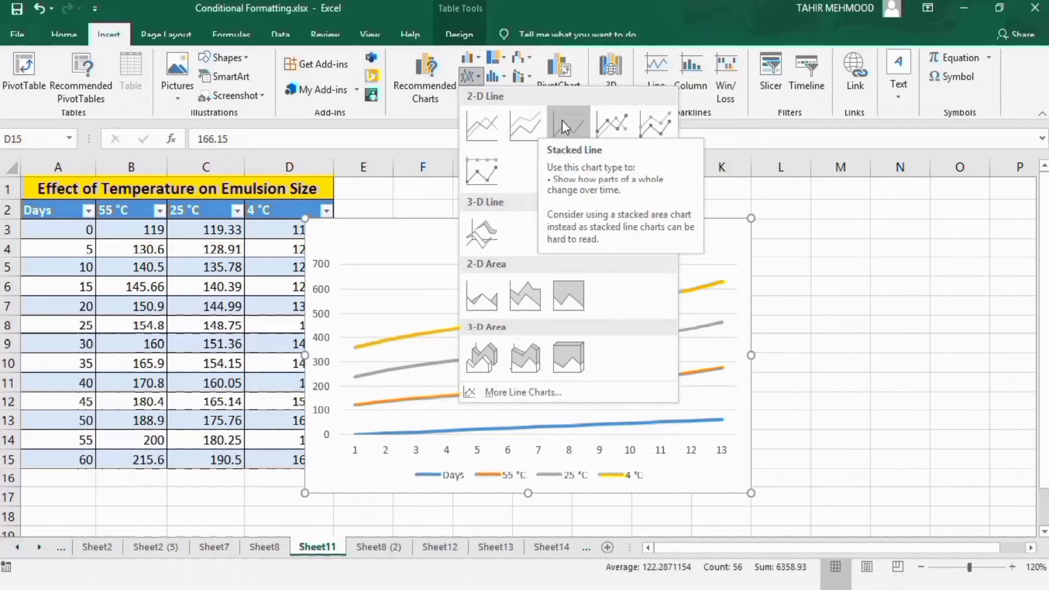
{"action": "left_click", "coordinate": [614, 122]}
Move the chart beside the table and enlarge it to span about columns F to N and rows 1 to 17.
{"action": "left_click_drag", "start_coordinate": [592, 224], "coordinate": [715, 201]}
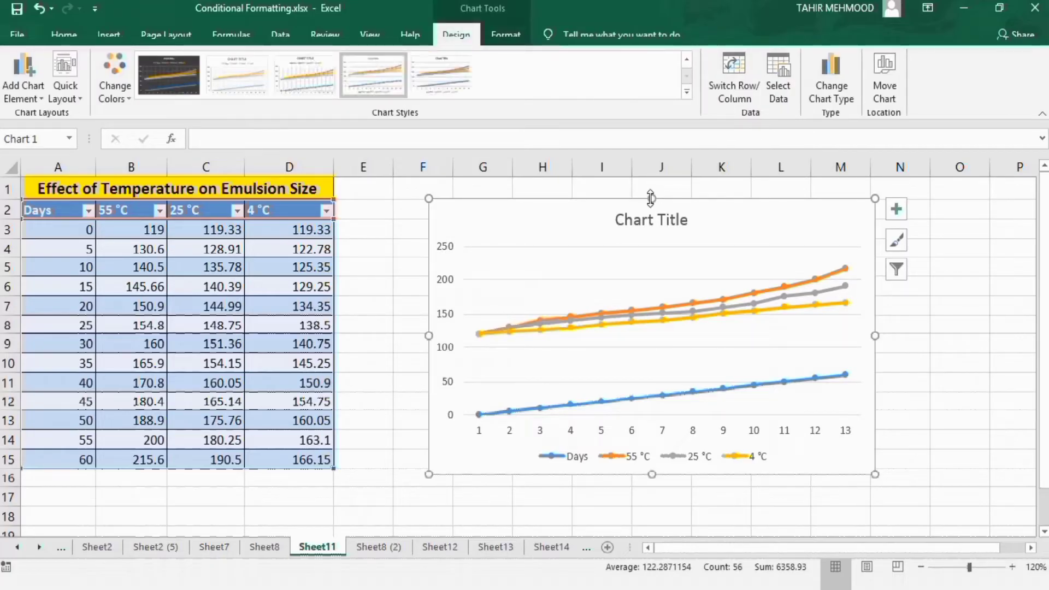
{"action": "left_click_drag", "start_coordinate": [650, 195], "coordinate": [650, 196]}
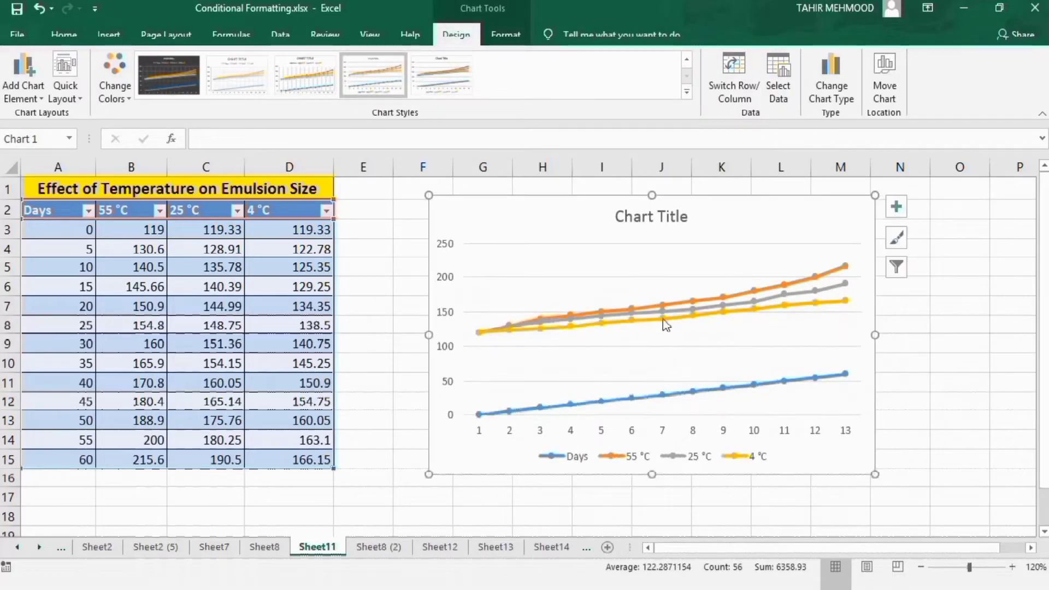
{"action": "left_click_drag", "start_coordinate": [652, 475], "coordinate": [653, 496]}
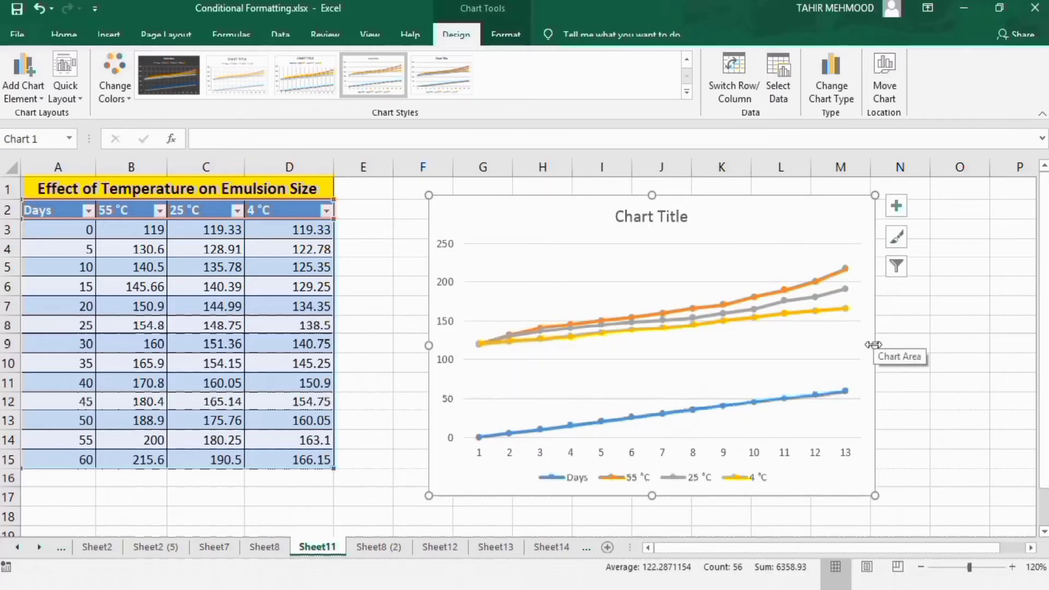
{"action": "left_click_drag", "start_coordinate": [874, 345], "coordinate": [917, 344]}
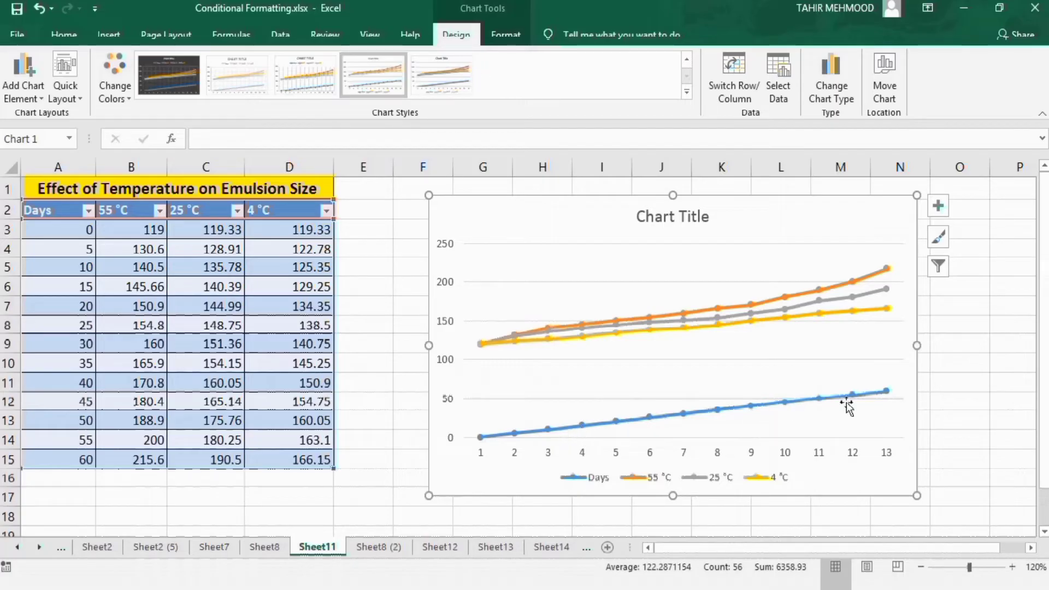
Delete the Days series and the horizontal gridlines from the line chart.
{"action": "left_click", "coordinate": [868, 397]}
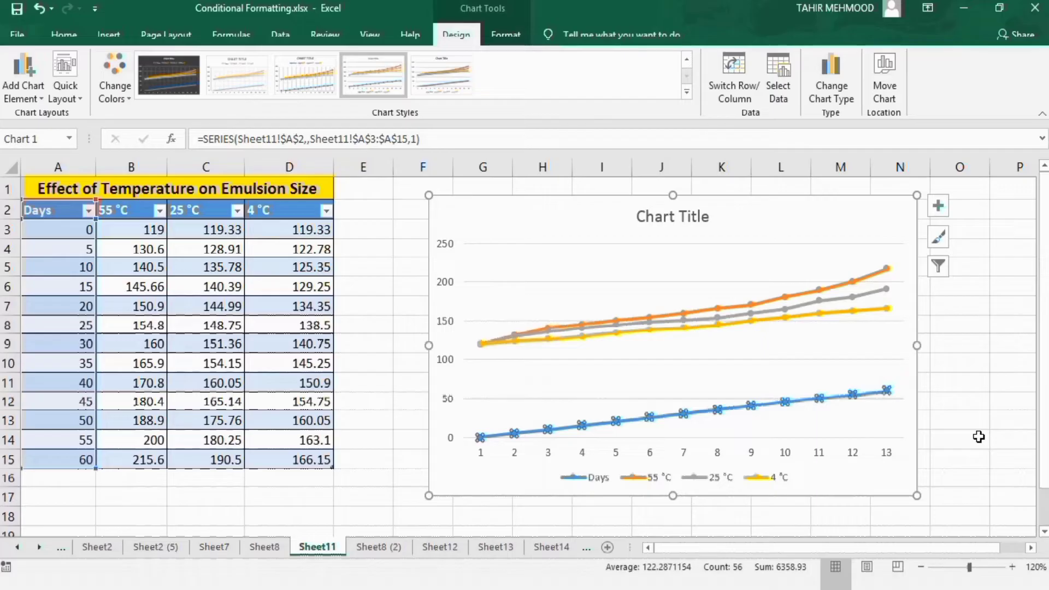
{"action": "key", "text": "Delete"}
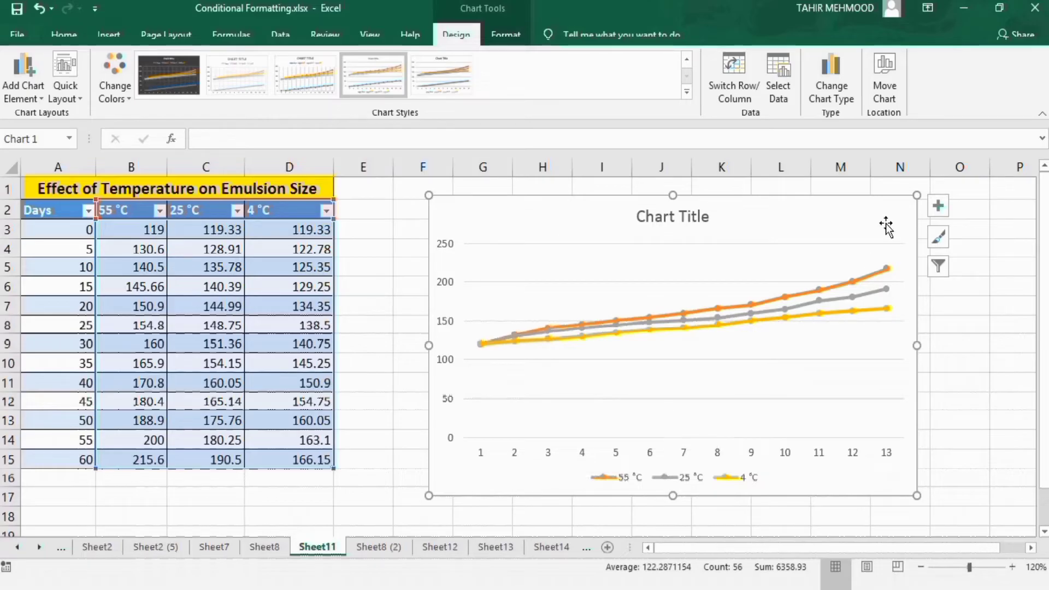
{"action": "left_click", "coordinate": [872, 360]}
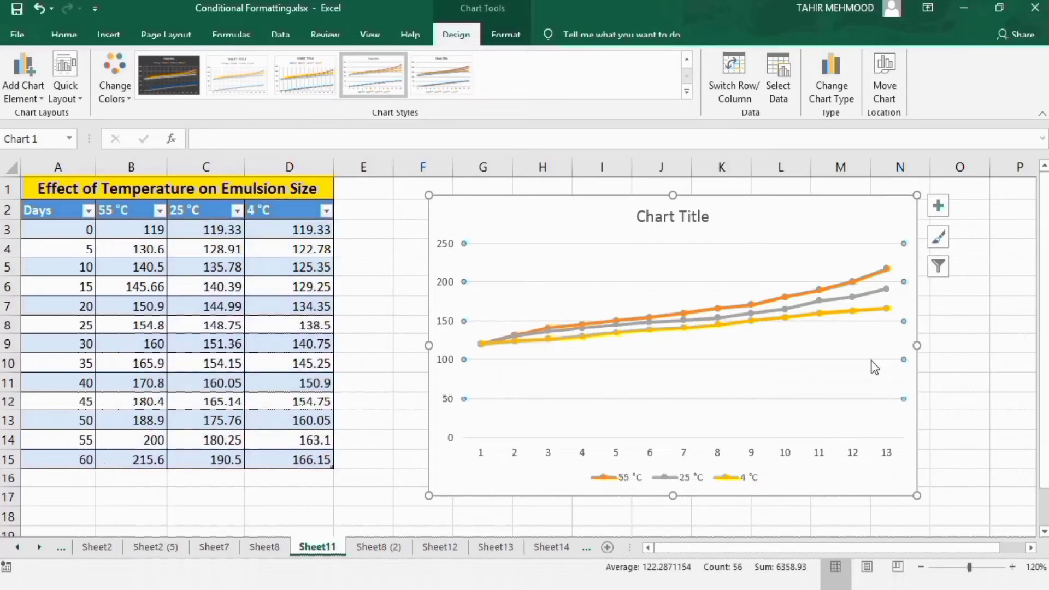
{"action": "left_click", "coordinate": [870, 361]}
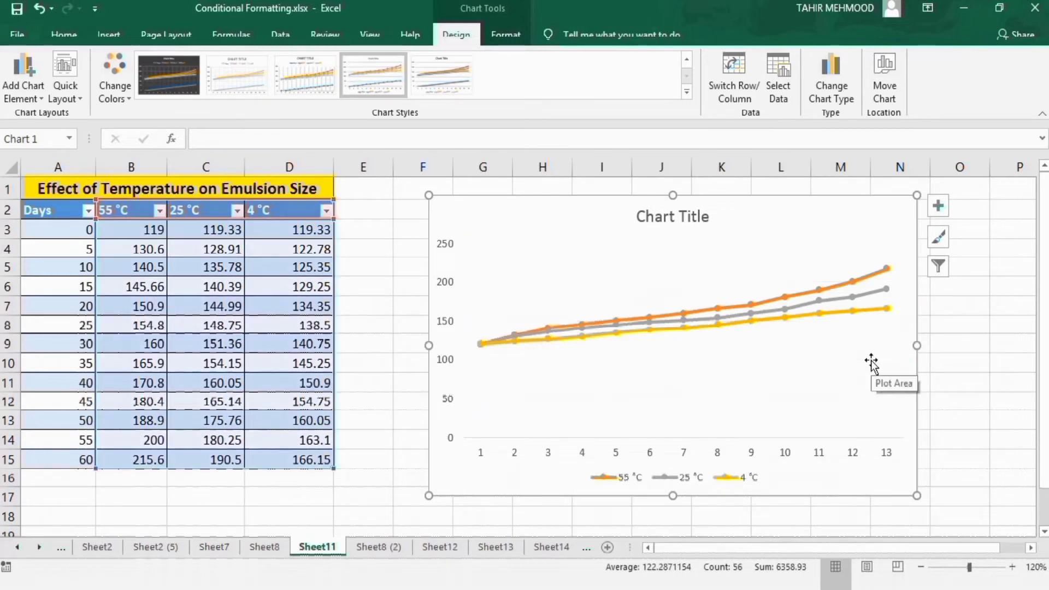
Add axis titles to both axes of the line chart.
{"action": "left_click", "coordinate": [939, 206]}
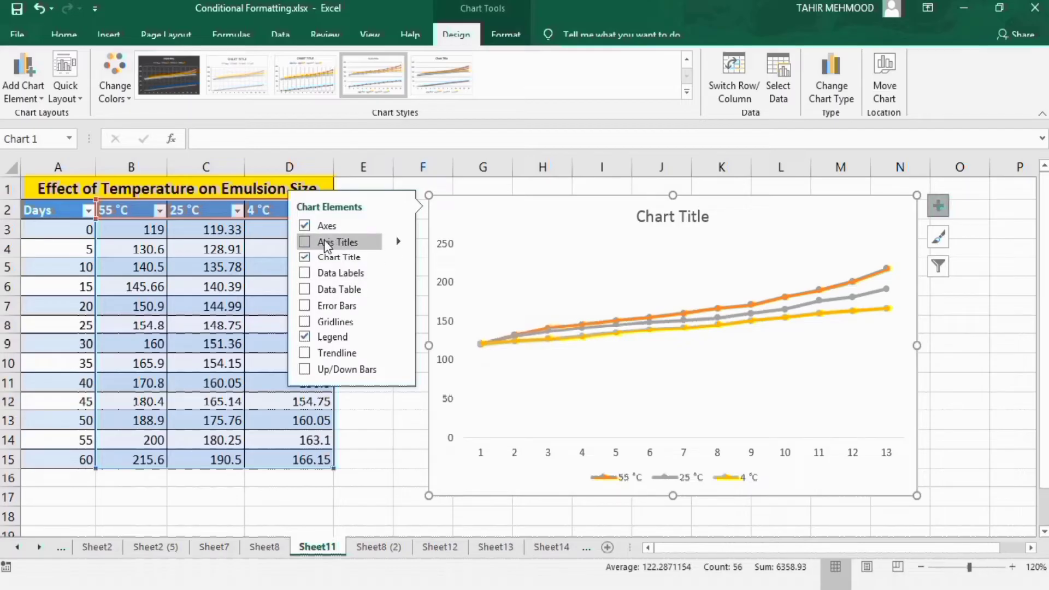
{"action": "left_click", "coordinate": [304, 242]}
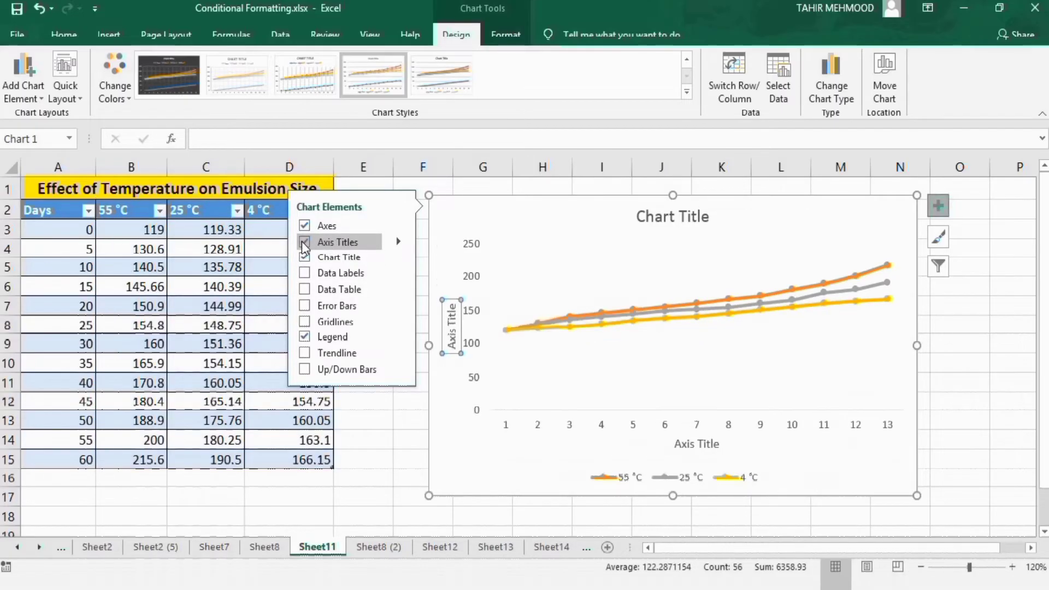
{"action": "left_click", "coordinate": [388, 446]}
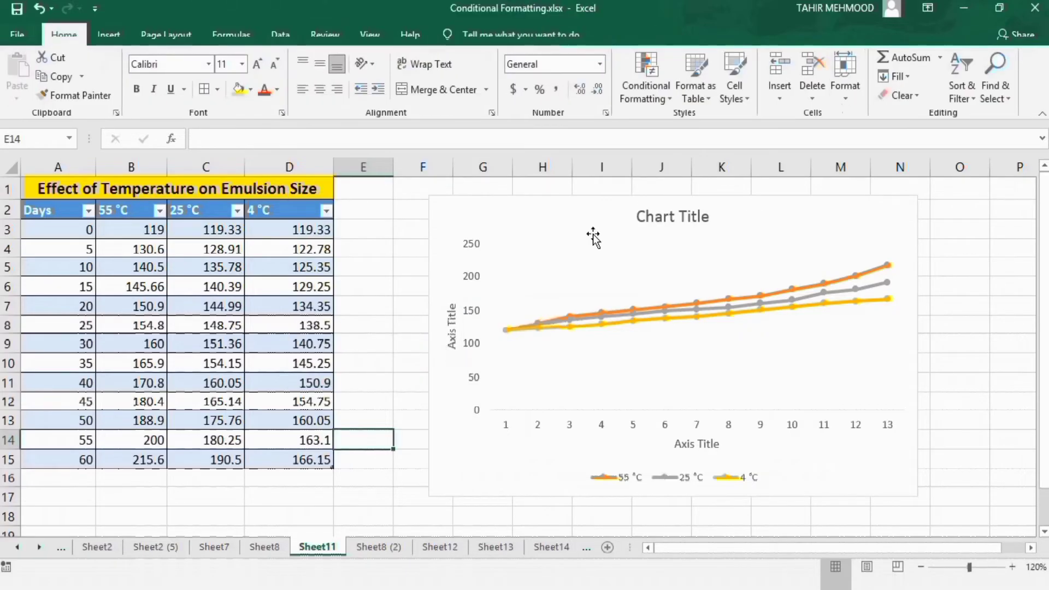
Link the chart title to the table heading with the formula =Sheet11!$A$1.
{"action": "left_click", "coordinate": [662, 216]}
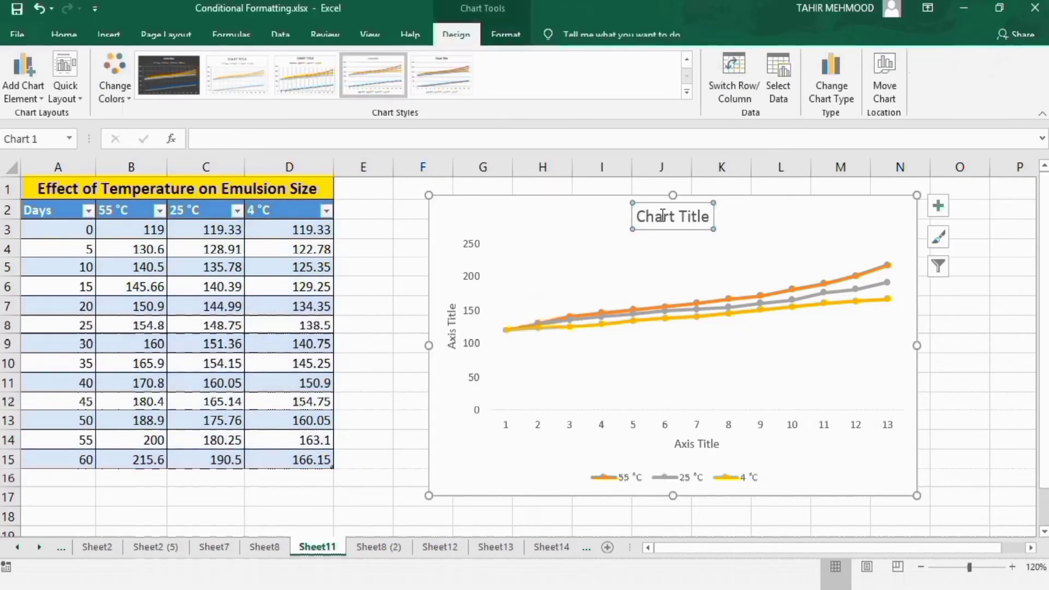
{"action": "left_click", "coordinate": [307, 139]}
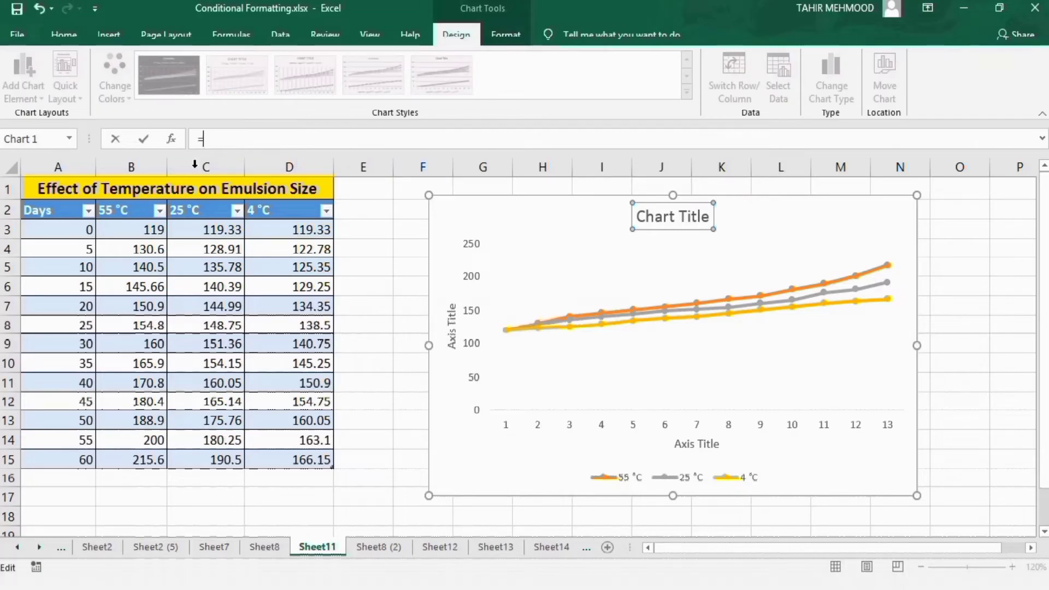
{"action": "left_click", "coordinate": [212, 189]}
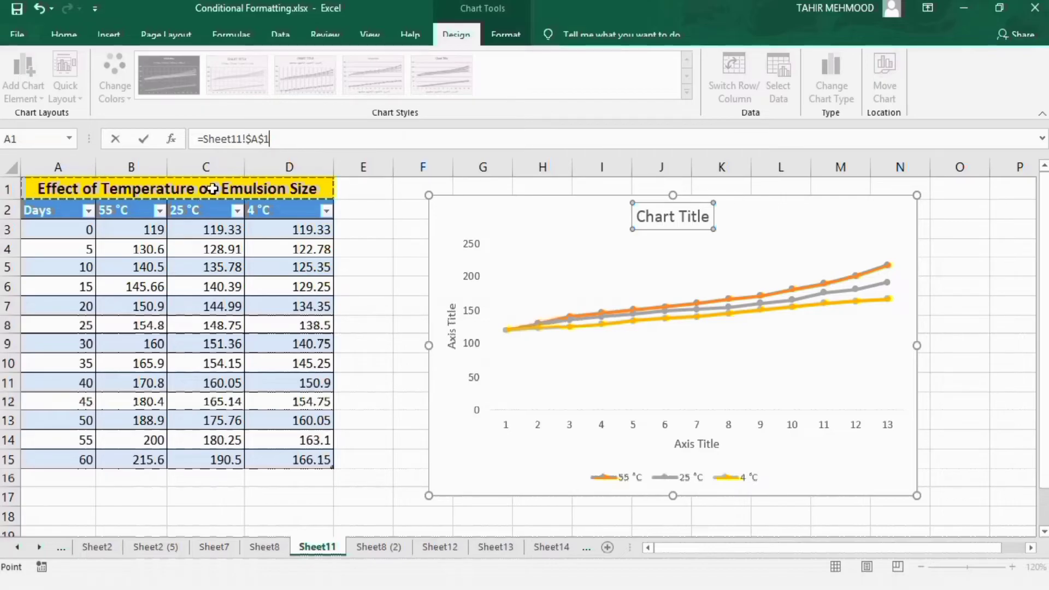
{"action": "key", "text": "Return"}
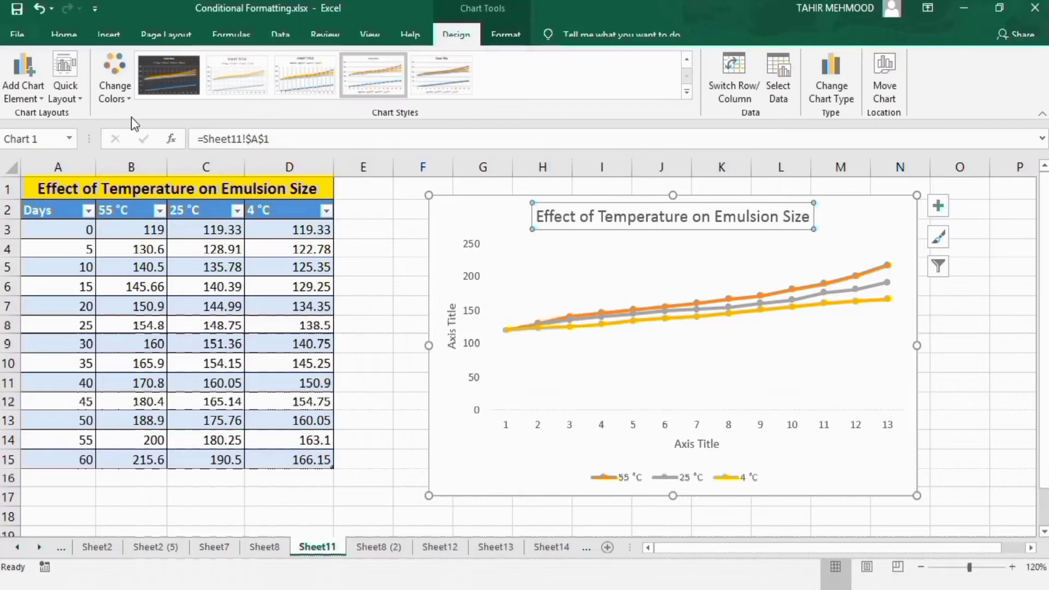
Format the chart title as bold black text at font size 18.
{"action": "left_click", "coordinate": [64, 34]}
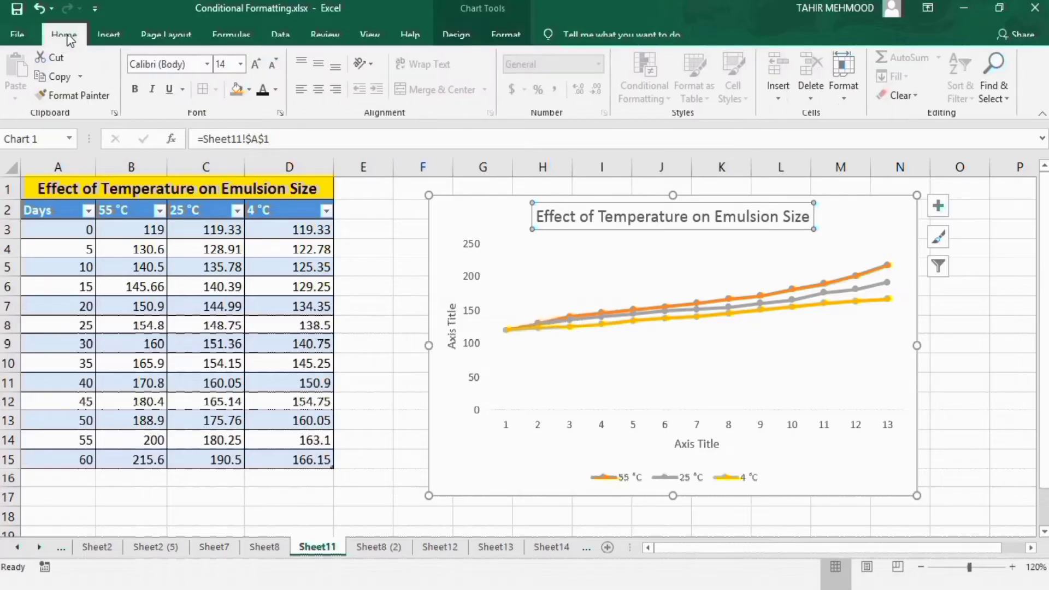
{"action": "left_click", "coordinate": [136, 89]}
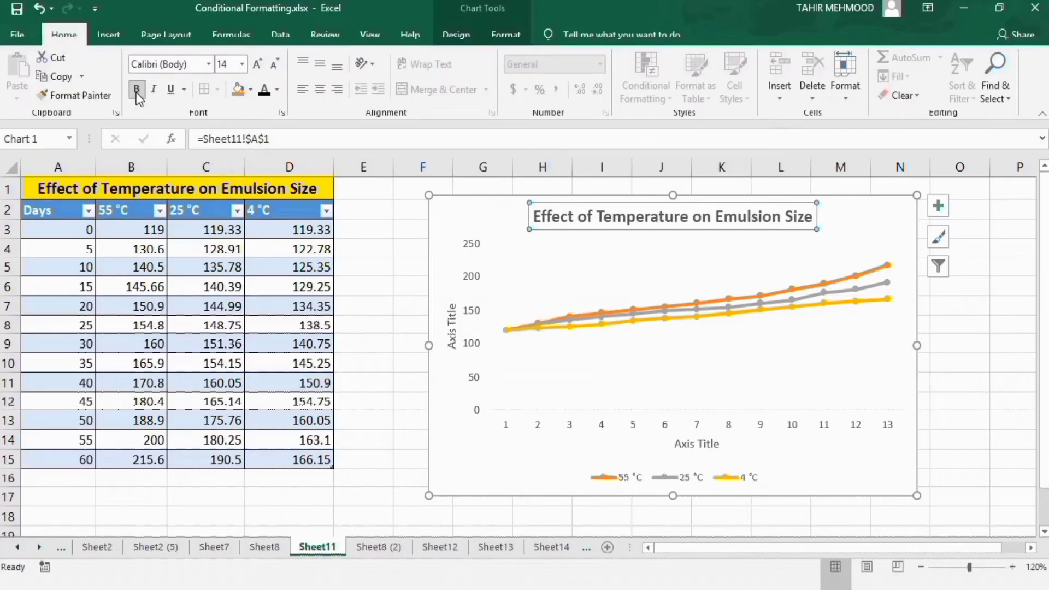
{"action": "left_click", "coordinate": [277, 90]}
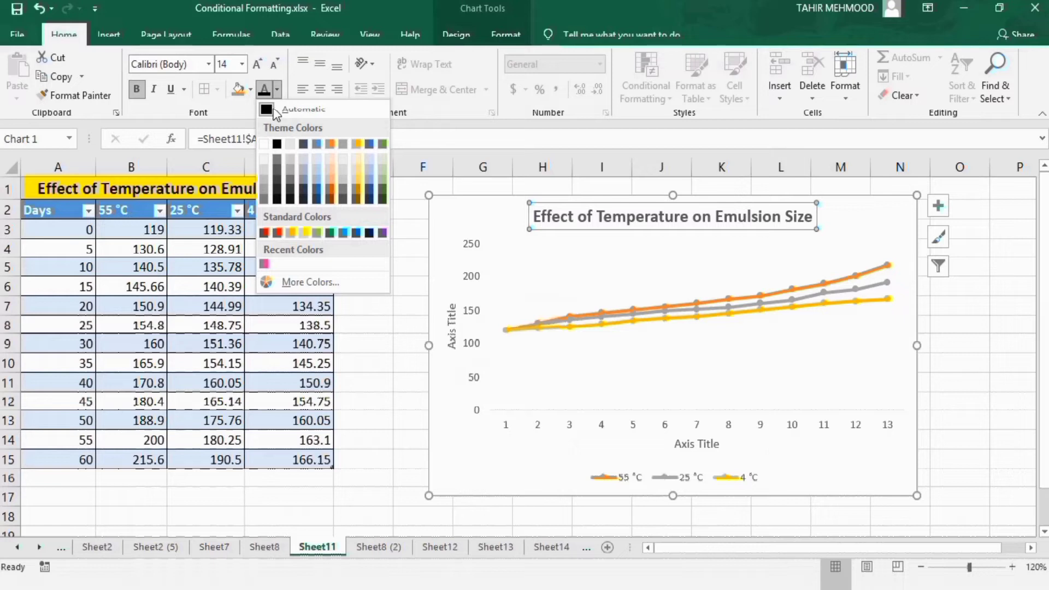
{"action": "left_click", "coordinate": [277, 144]}
{"action": "left_click", "coordinate": [243, 64]}
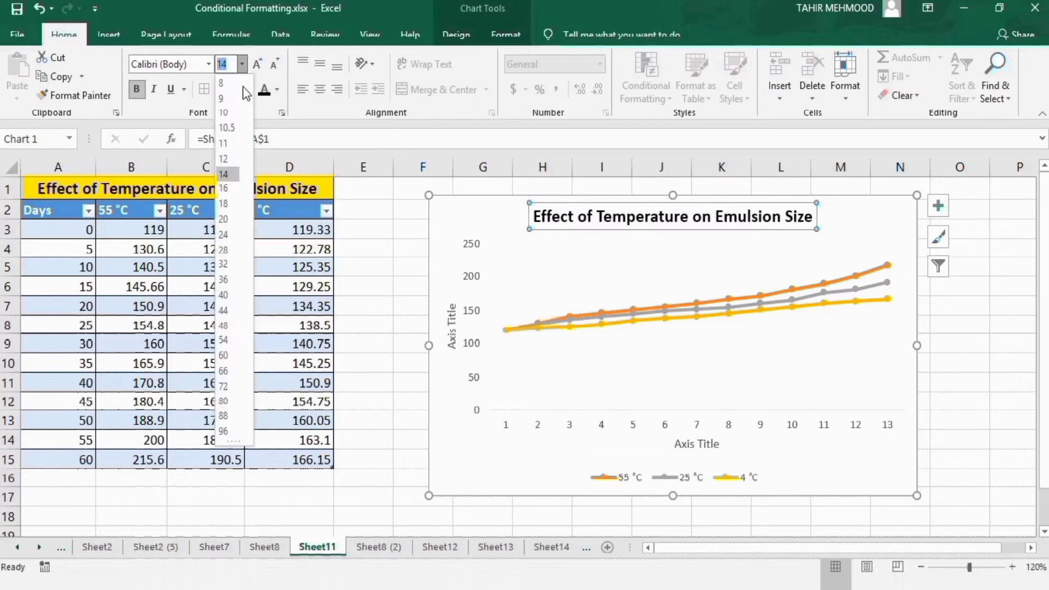
{"action": "left_click", "coordinate": [229, 219]}
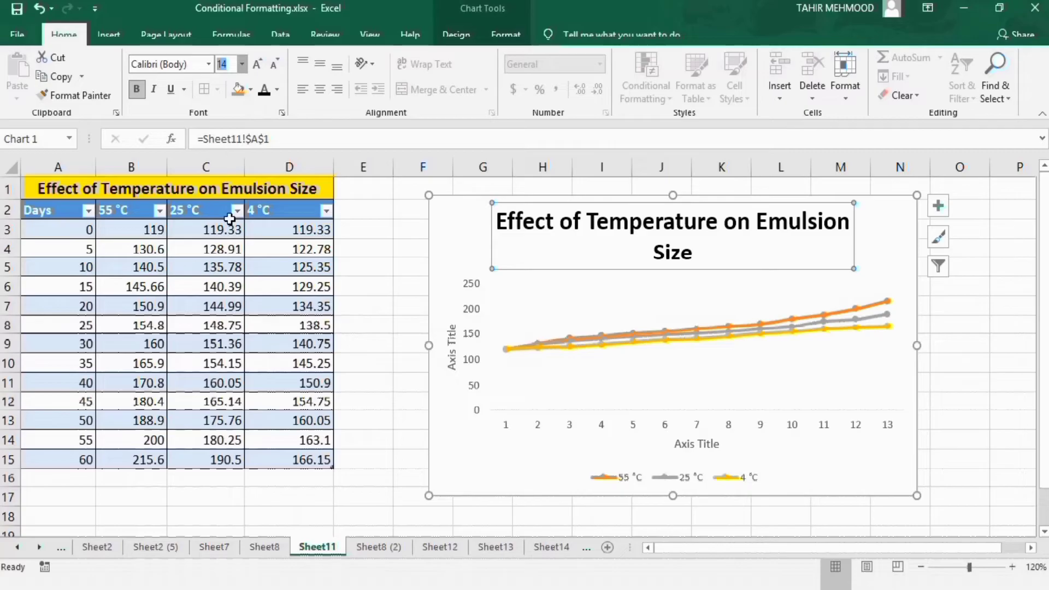
{"action": "left_click", "coordinate": [242, 64]}
{"action": "left_click", "coordinate": [235, 204]}
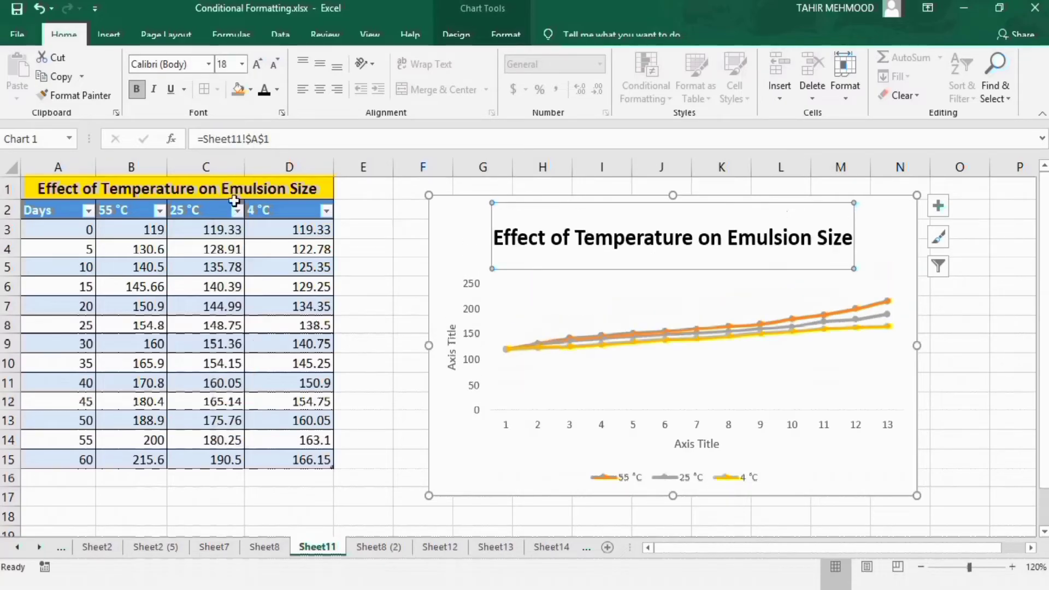
Change the vertical axis title to "Temperature".
{"action": "left_click", "coordinate": [452, 327]}
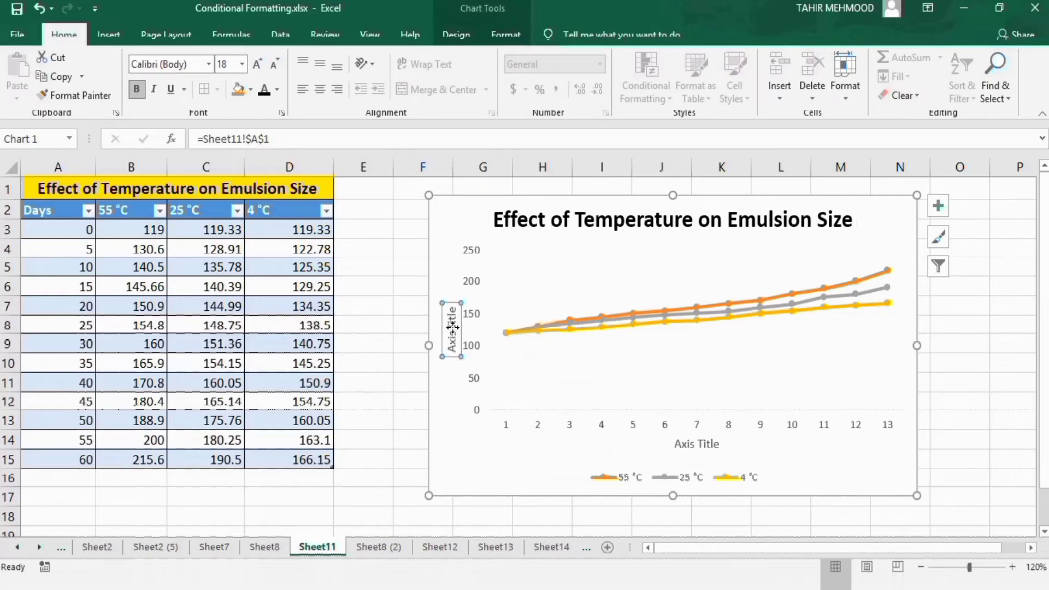
{"action": "left_click", "coordinate": [318, 138]}
{"action": "type", "text": "="}
{"action": "left_click", "coordinate": [311, 170]}
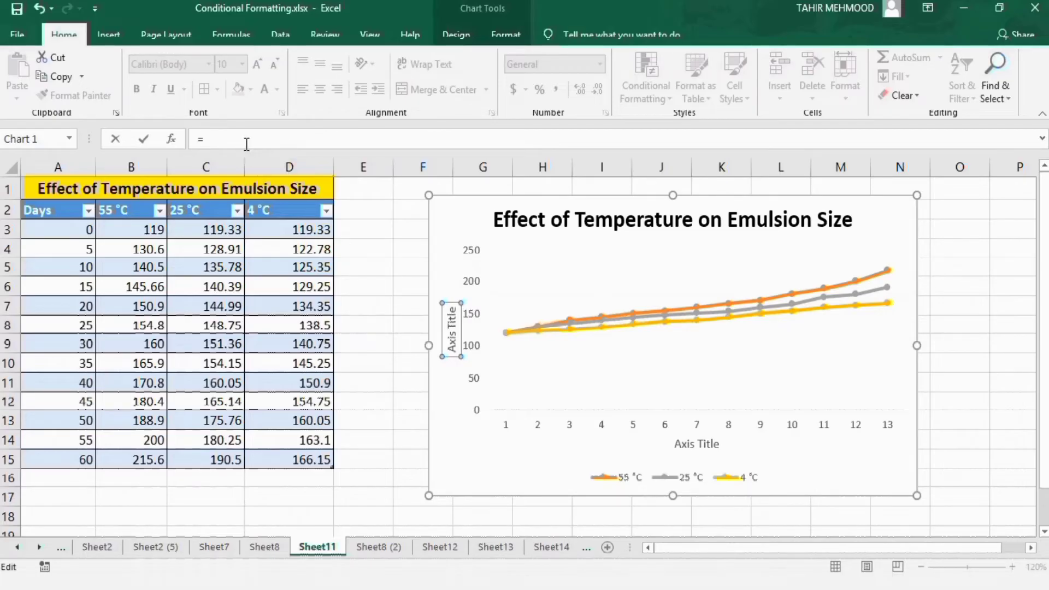
{"action": "key", "text": "BackSpace"}
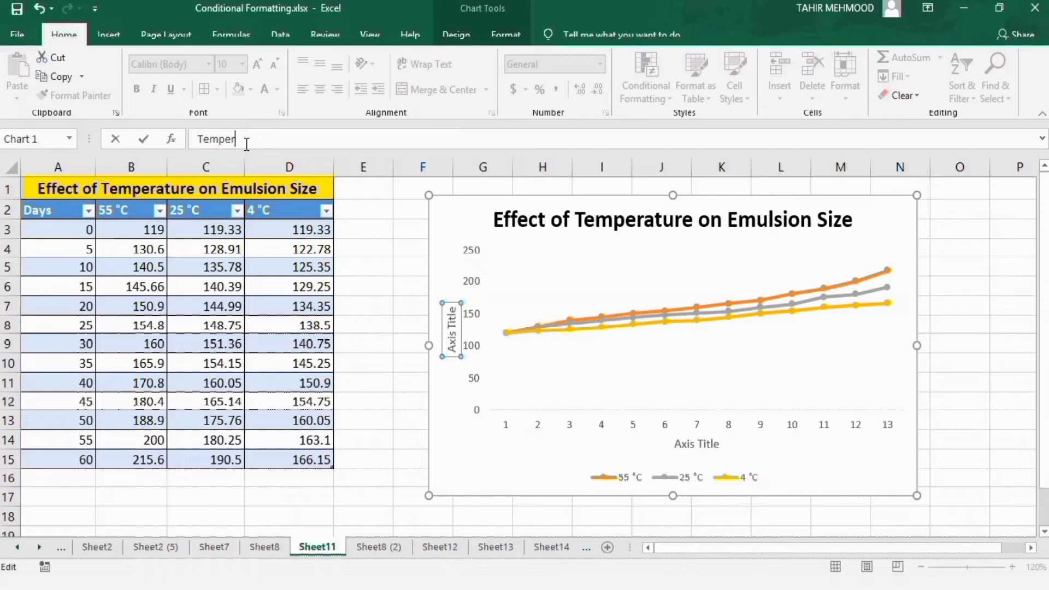
{"action": "key", "text": "Return"}
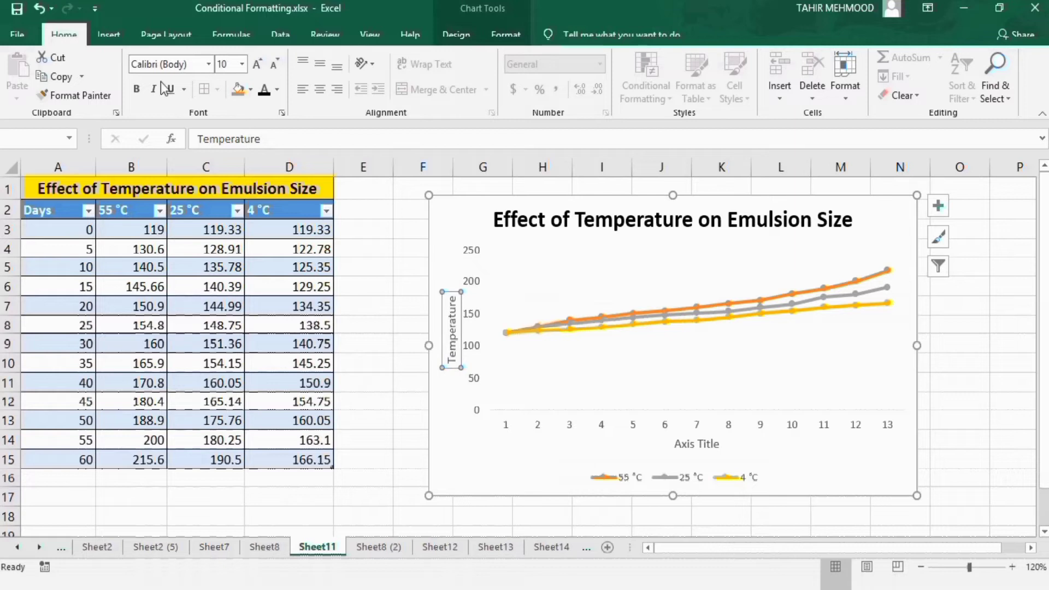
Make the vertical axis title bold, black and size 12, and copy its formatting to the horizontal axis title.
{"action": "left_click", "coordinate": [136, 87]}
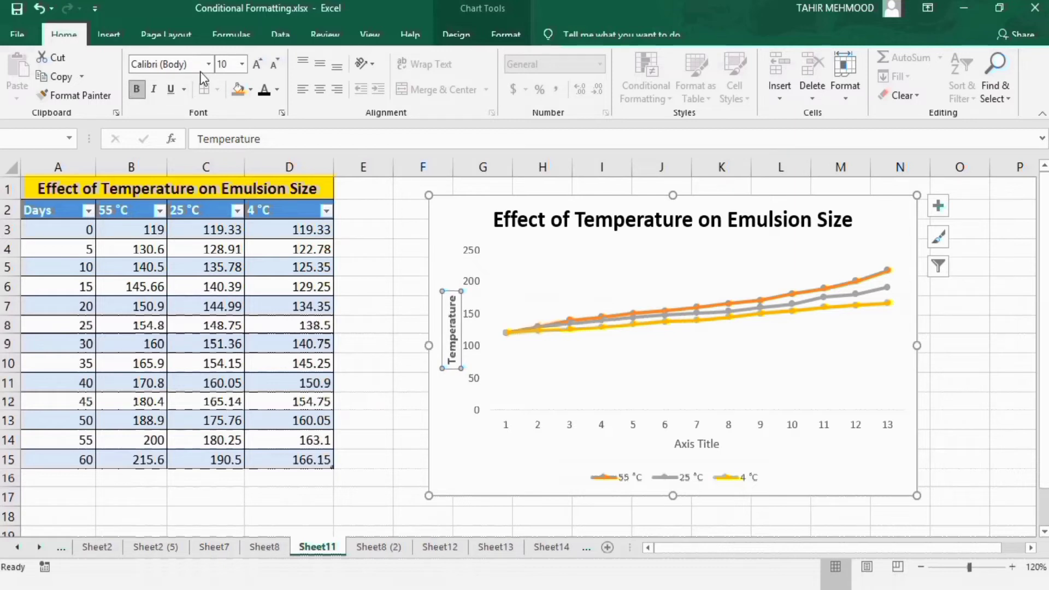
{"action": "left_click", "coordinate": [242, 64]}
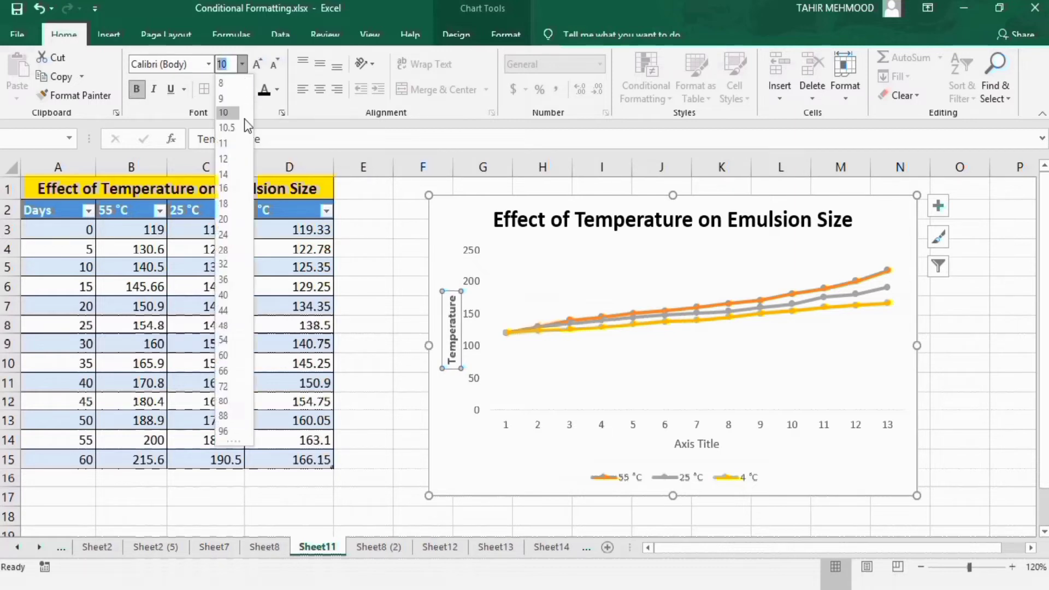
{"action": "left_click", "coordinate": [229, 159]}
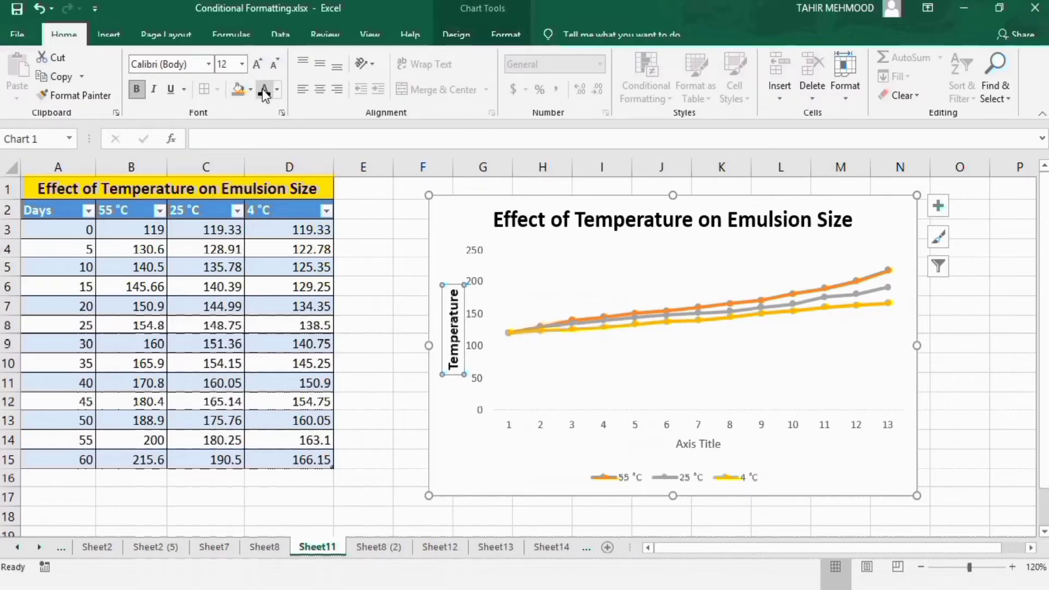
{"action": "left_click", "coordinate": [85, 94]}
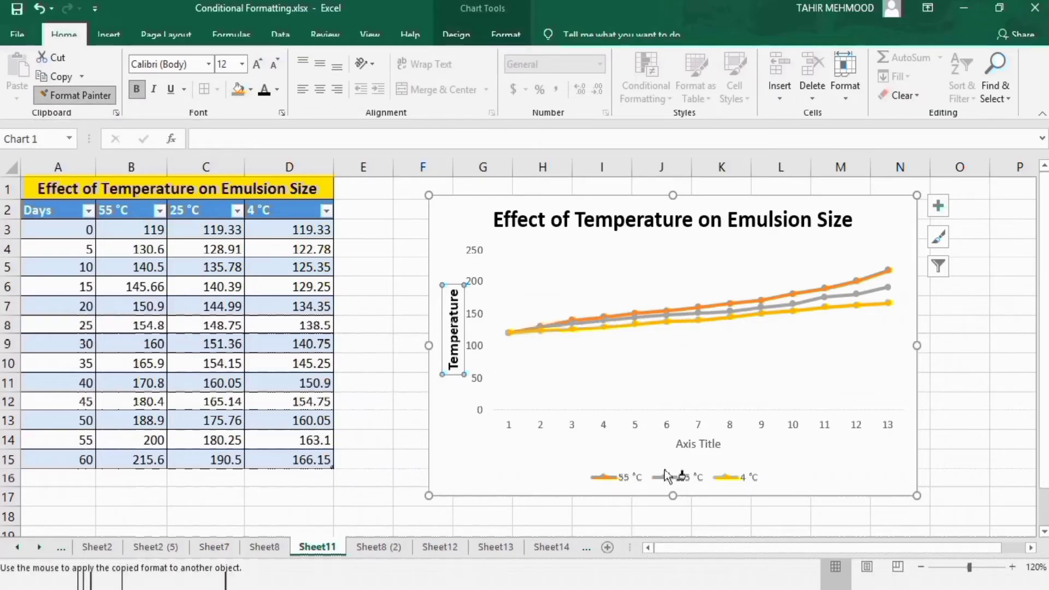
{"action": "left_click", "coordinate": [681, 447]}
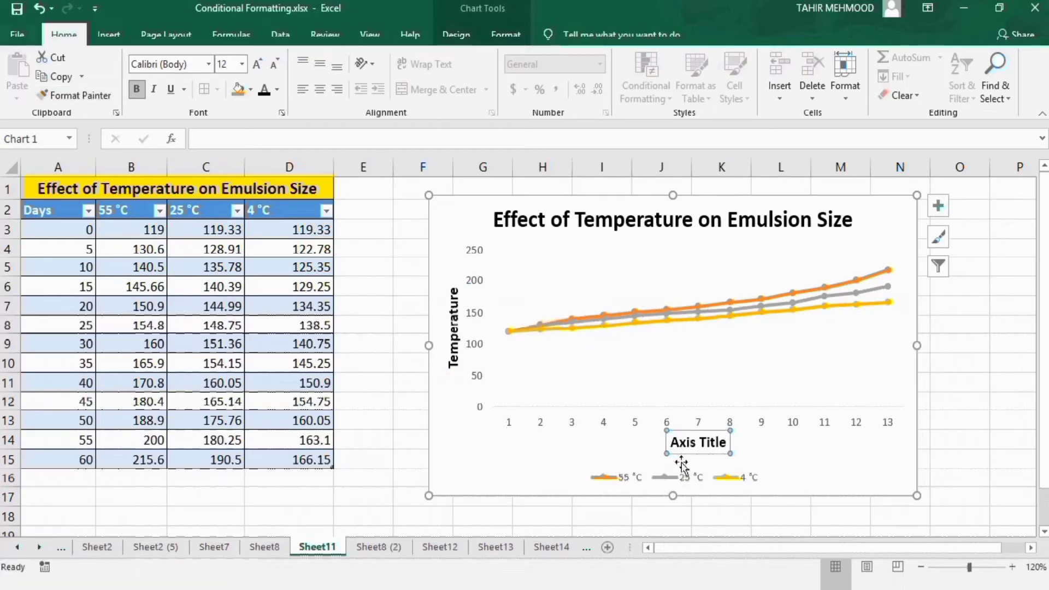
Copy the horizontal axis title's bold, black, size 12 formatting to the chart legend.
{"action": "left_click", "coordinate": [65, 93]}
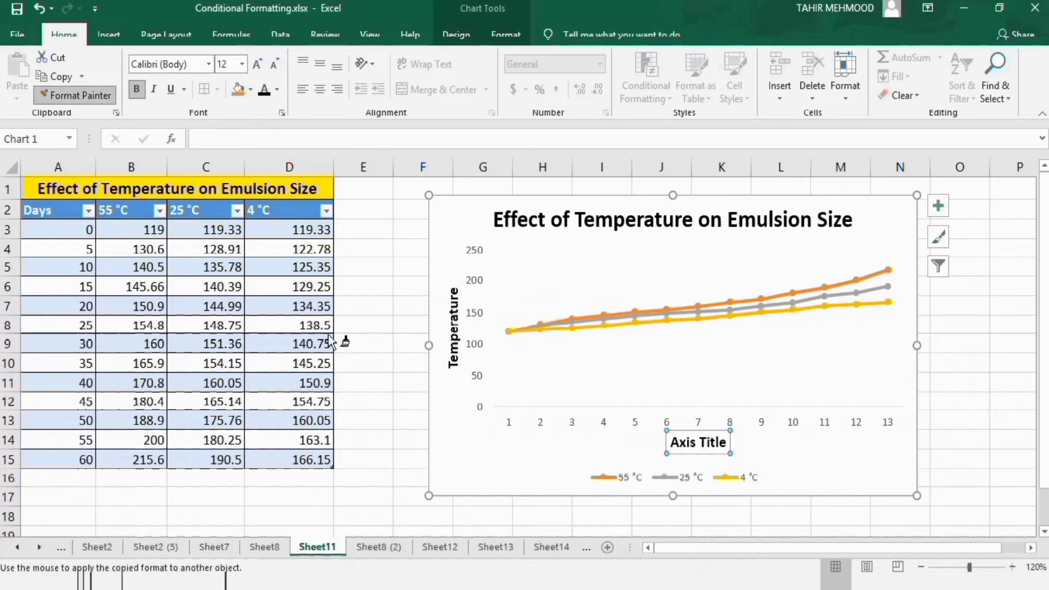
{"action": "left_click", "coordinate": [633, 478]}
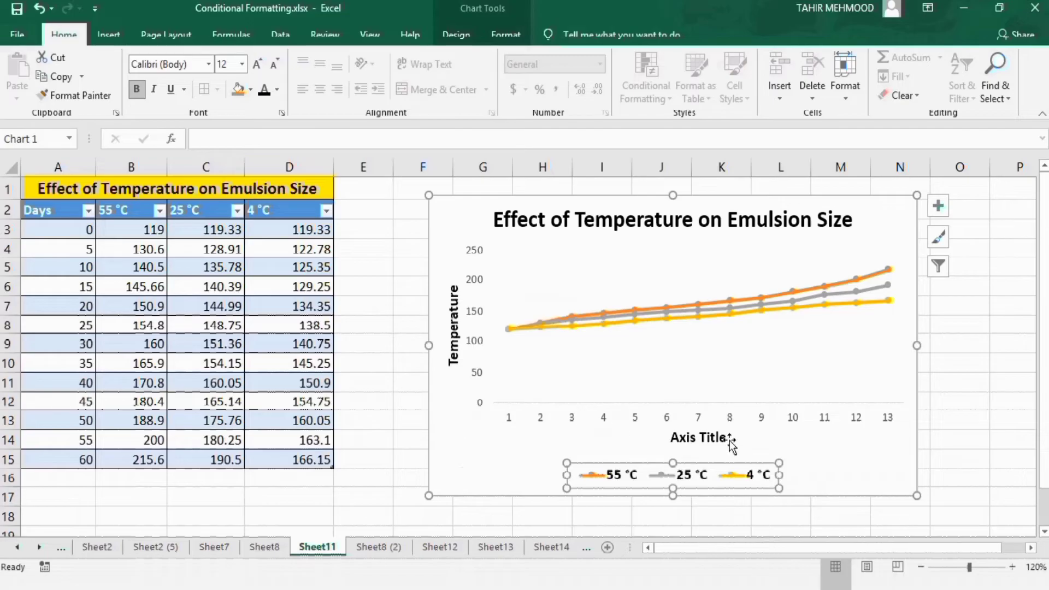
Link the horizontal axis title to the Days column header with the formula =Table6569[[#Headers],[Days]].
{"action": "left_click", "coordinate": [701, 437]}
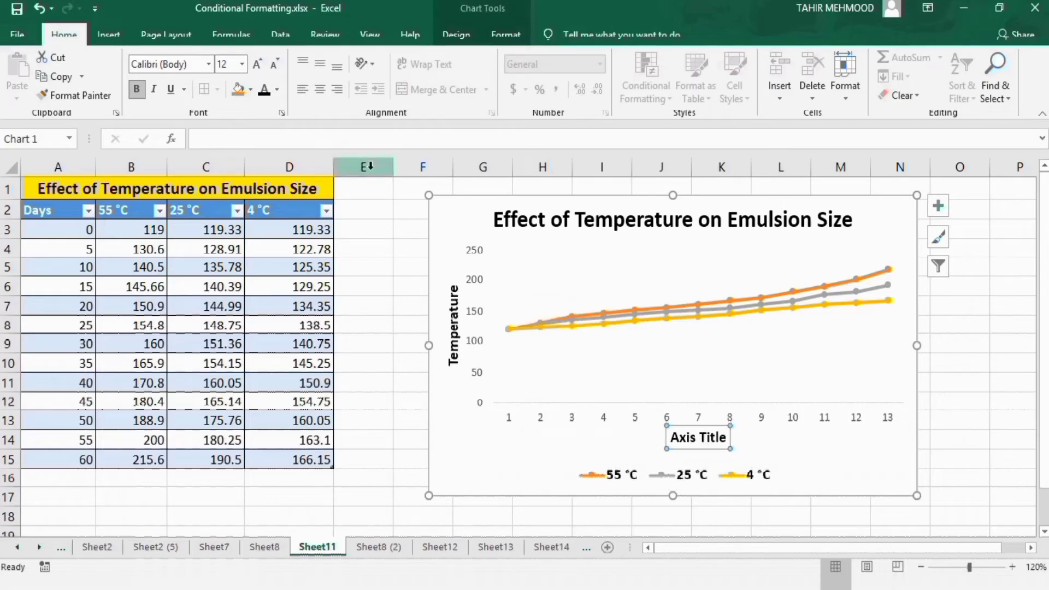
{"action": "left_click", "coordinate": [333, 138]}
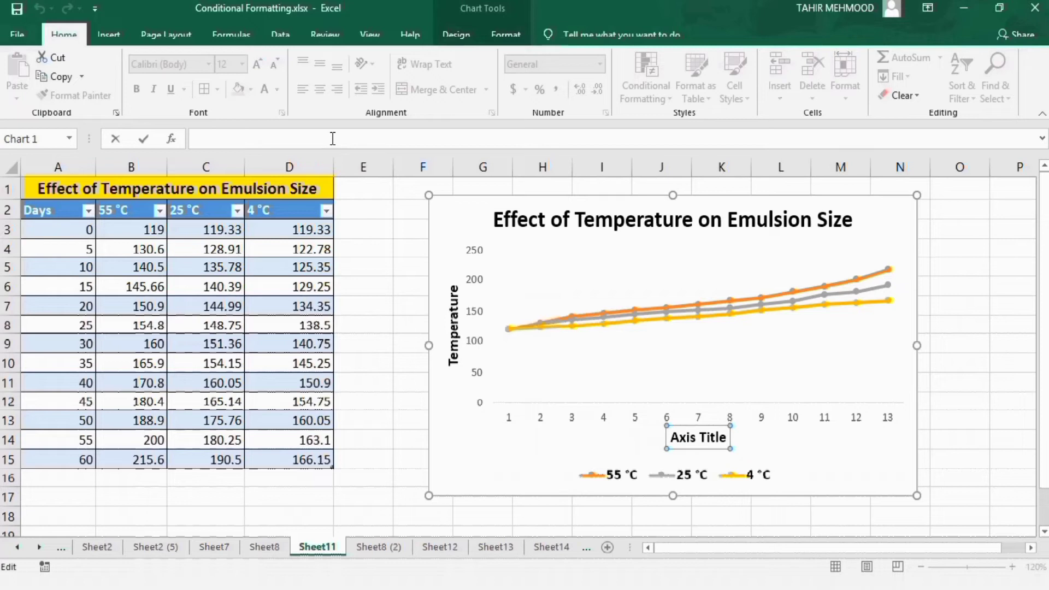
{"action": "type", "text": "="}
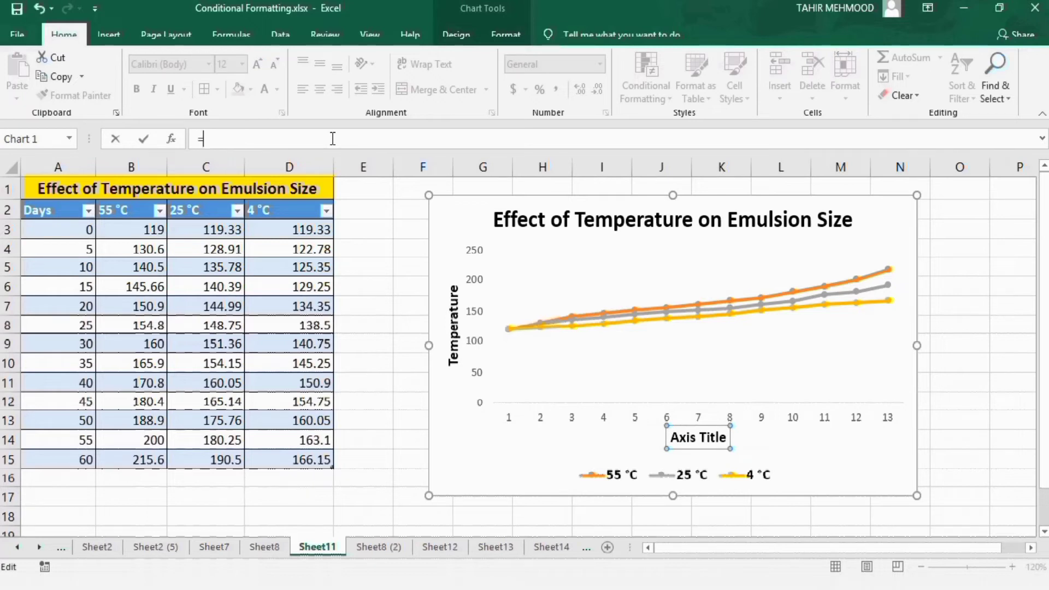
{"action": "left_click", "coordinate": [60, 208]}
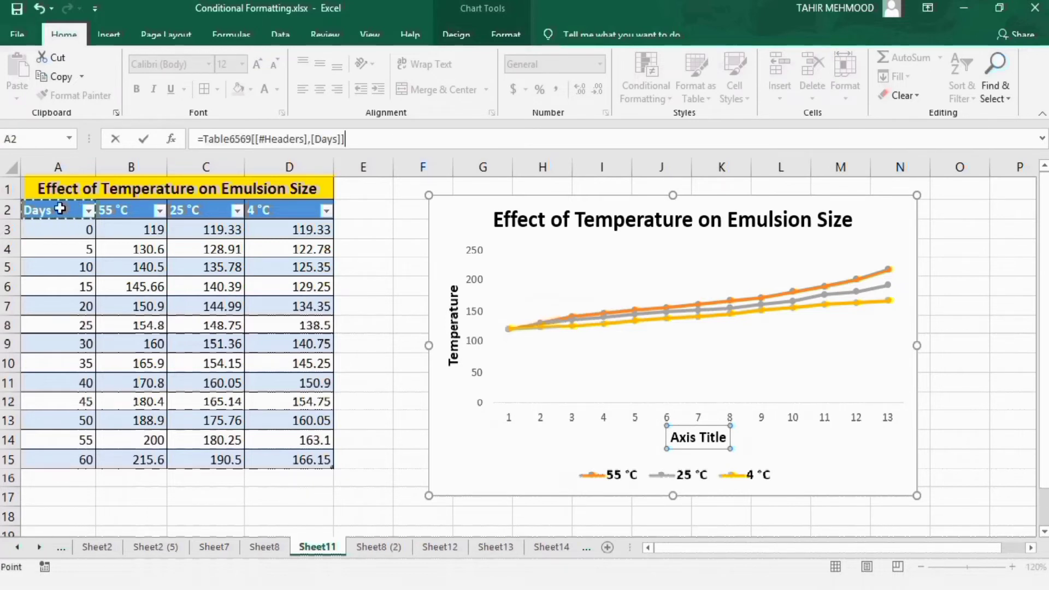
{"action": "key", "text": "Return"}
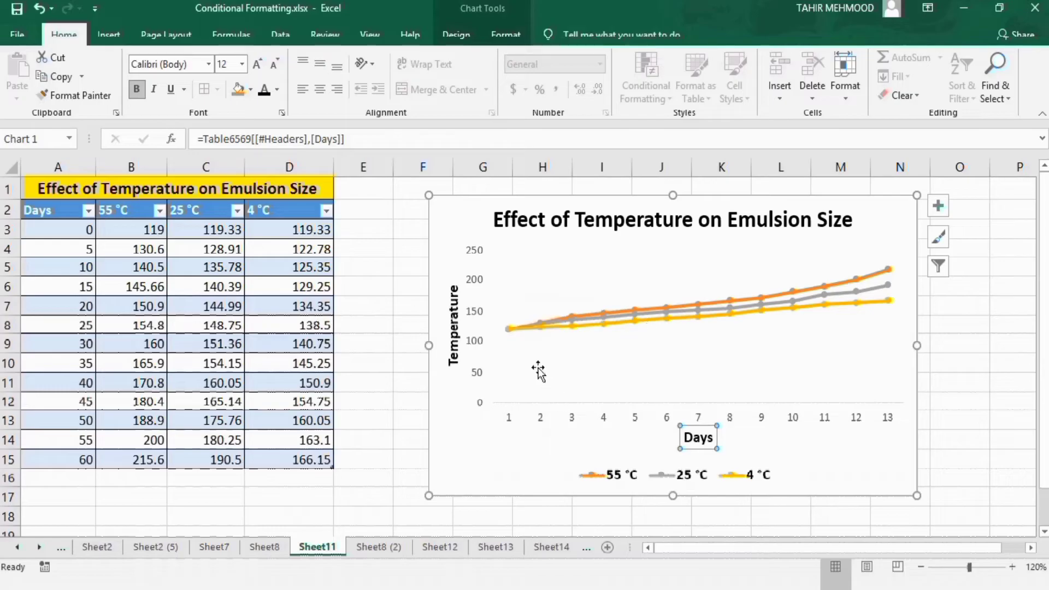
Set the vertical axis bounds to a minimum of 100 and a maximum of 240, with major units of 20.
{"action": "left_click", "coordinate": [472, 282]}
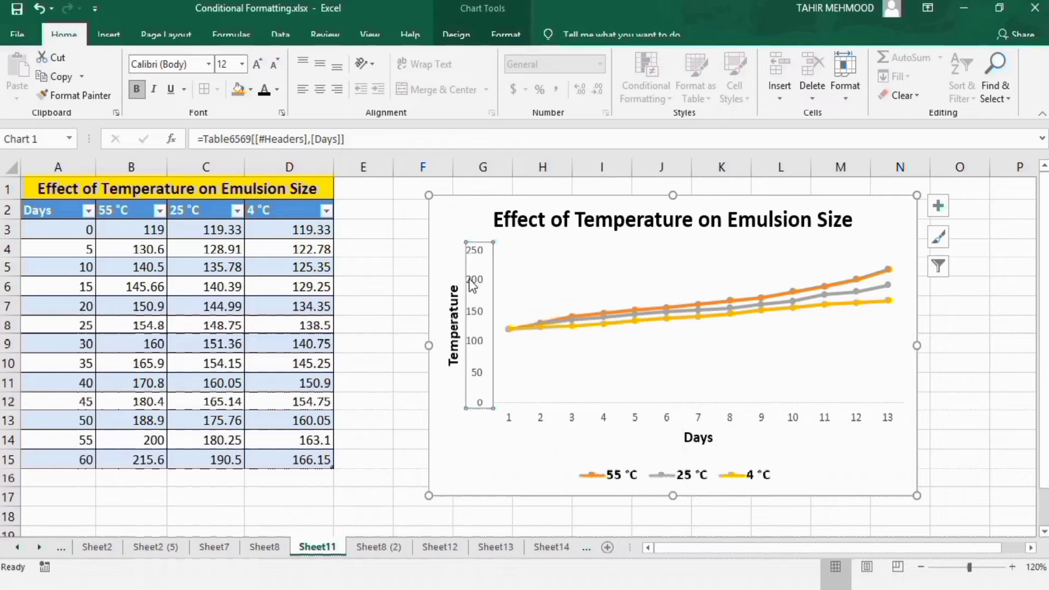
{"action": "right_click", "coordinate": [470, 280]}
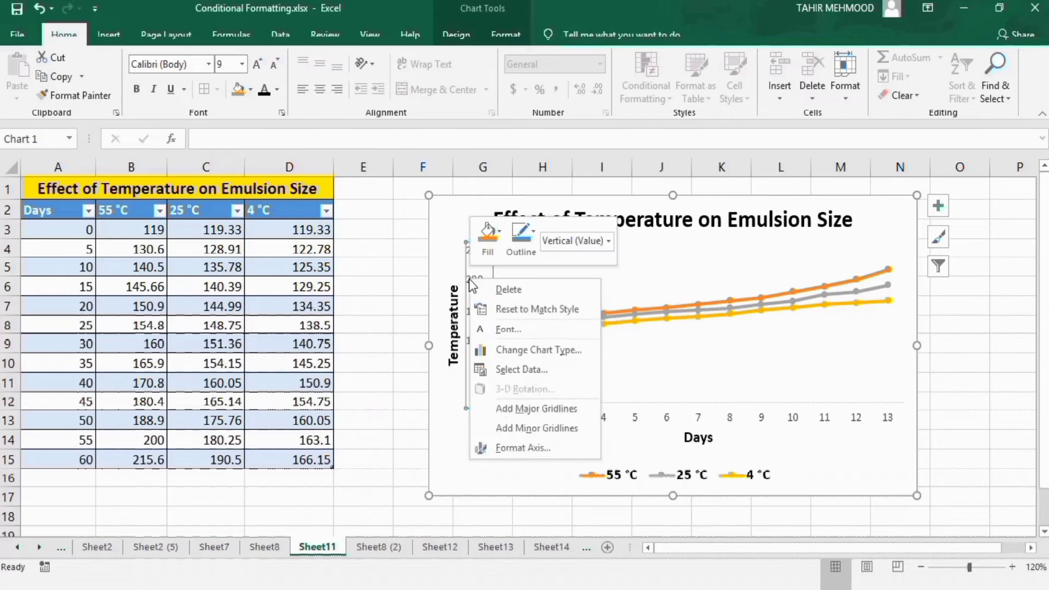
{"action": "left_click", "coordinate": [512, 447]}
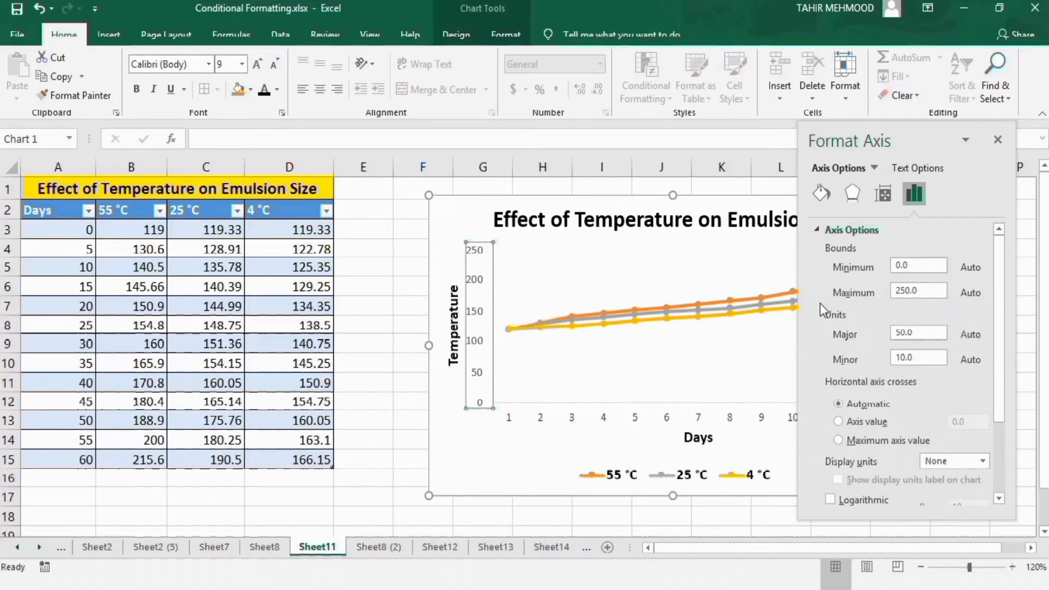
{"action": "left_click", "coordinate": [898, 268]}
{"action": "left_click", "coordinate": [922, 332]}
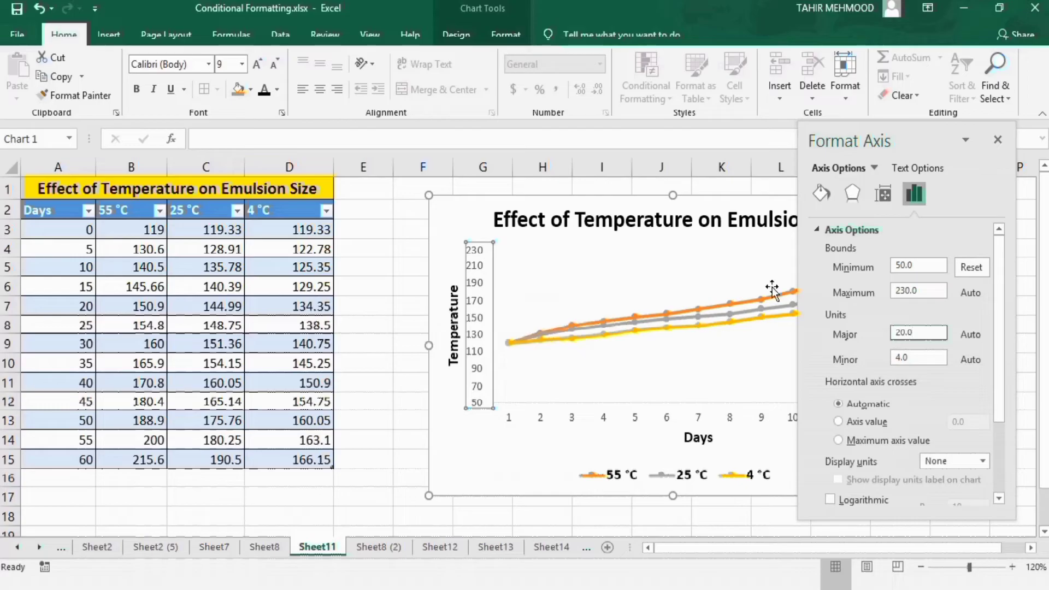
{"action": "left_click", "coordinate": [897, 264]}
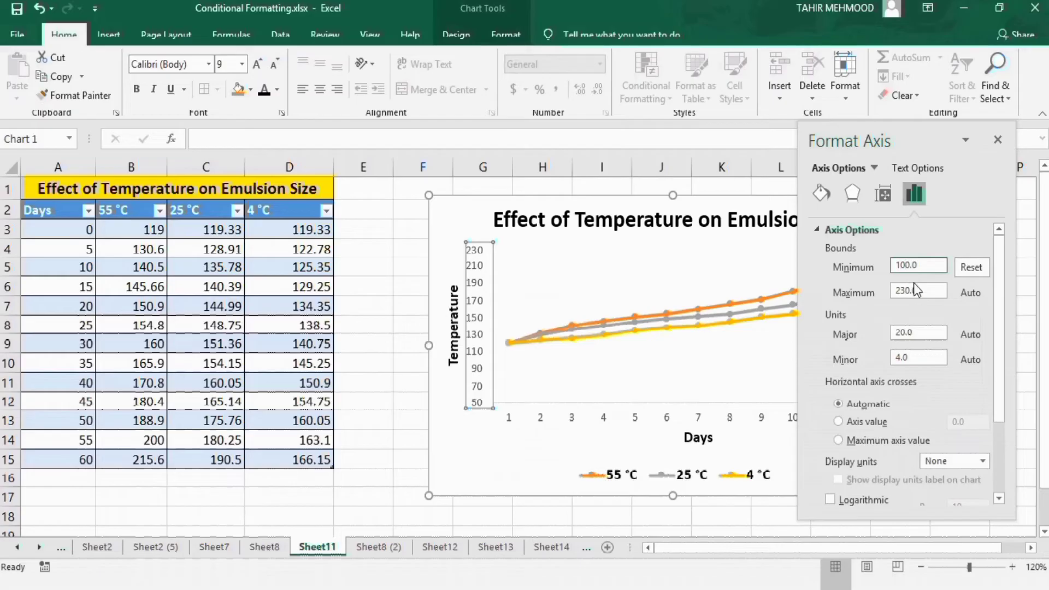
{"action": "left_click", "coordinate": [929, 291]}
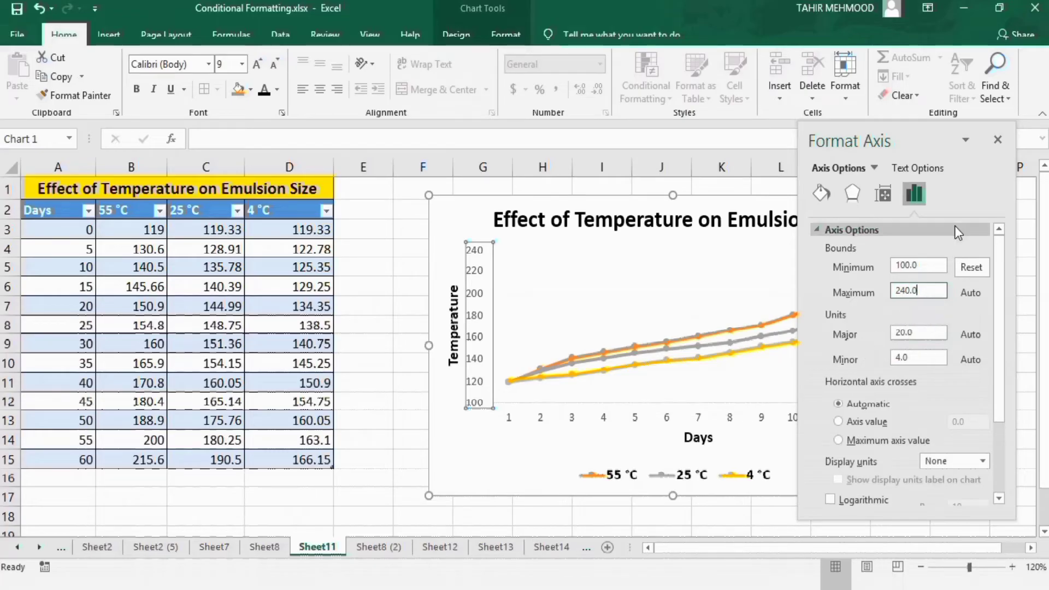
Set both the major and minor tick marks of the vertical axis to Outside.
{"action": "left_click_drag", "start_coordinate": [911, 128], "coordinate": [326, 163]}
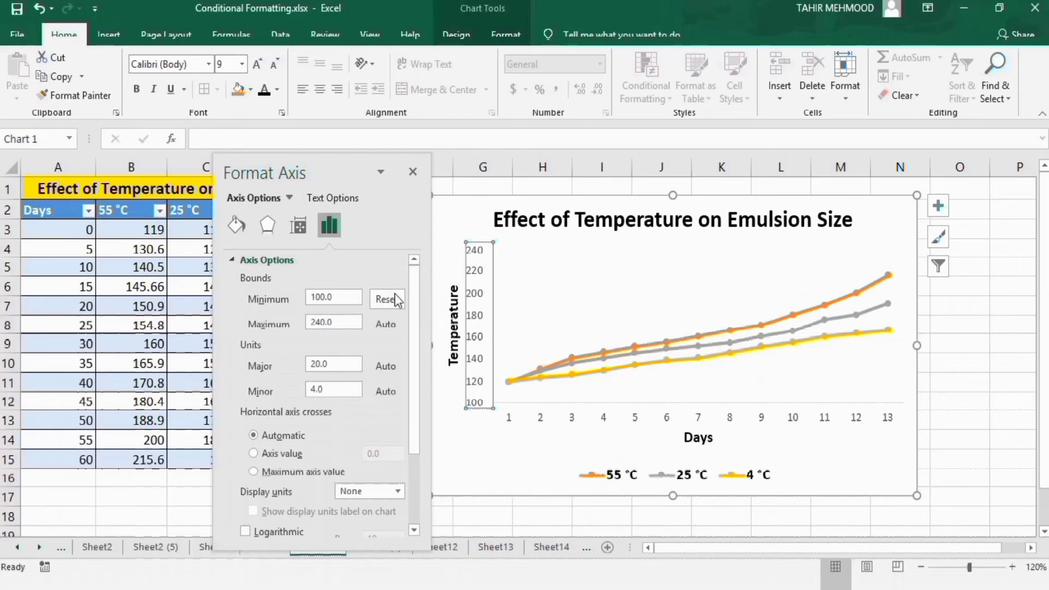
{"action": "left_click_drag", "start_coordinate": [414, 295], "coordinate": [423, 398]}
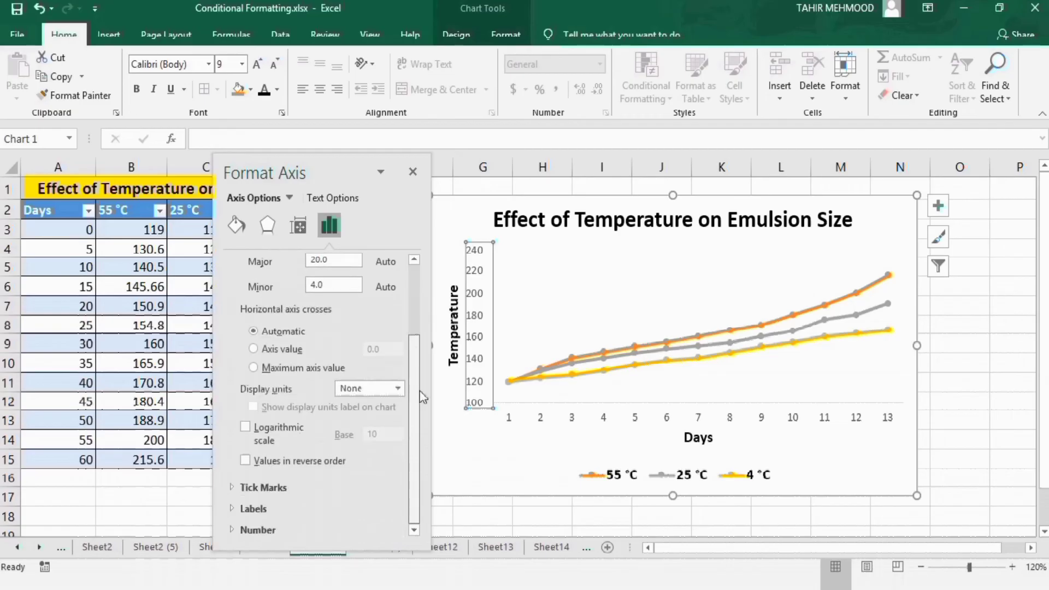
{"action": "left_click", "coordinate": [284, 488]}
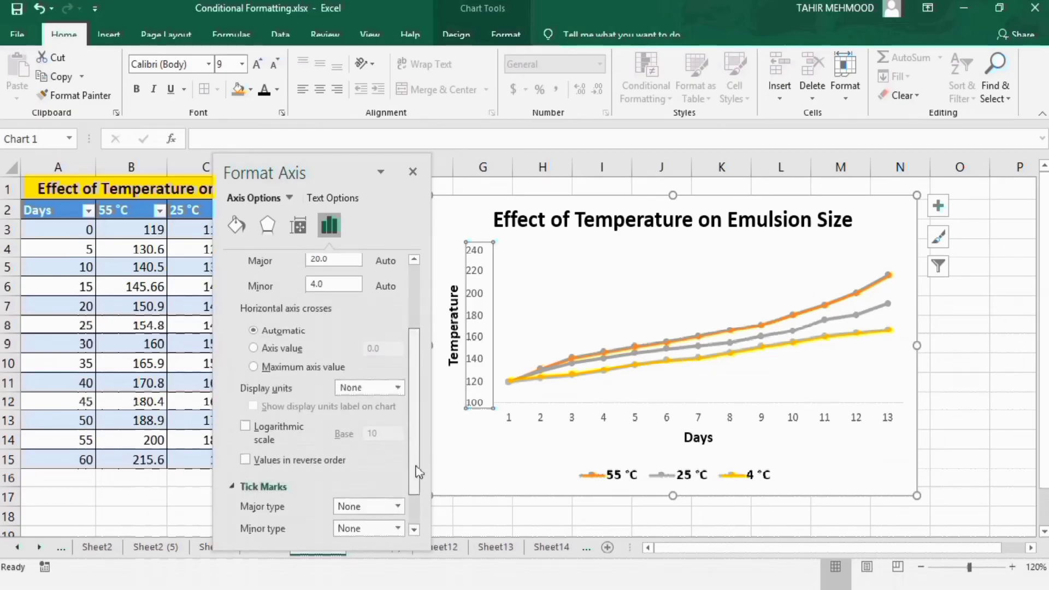
{"action": "scroll", "coordinate": [417, 470], "scroll_direction": "down", "scroll_amount": 1}
{"action": "left_click", "coordinate": [399, 462]}
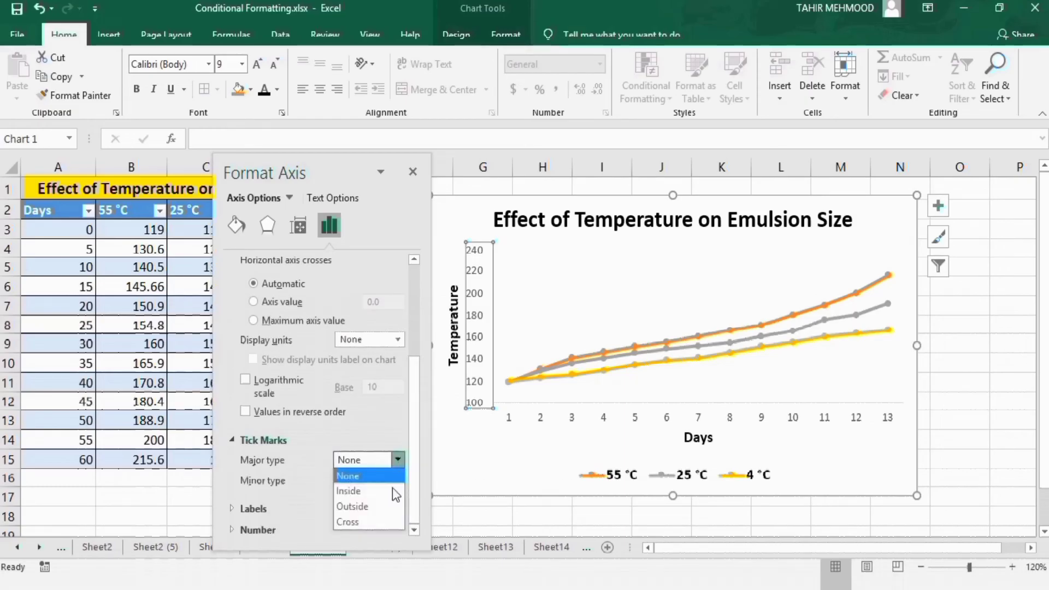
{"action": "left_click", "coordinate": [391, 502]}
{"action": "left_click", "coordinate": [398, 481]}
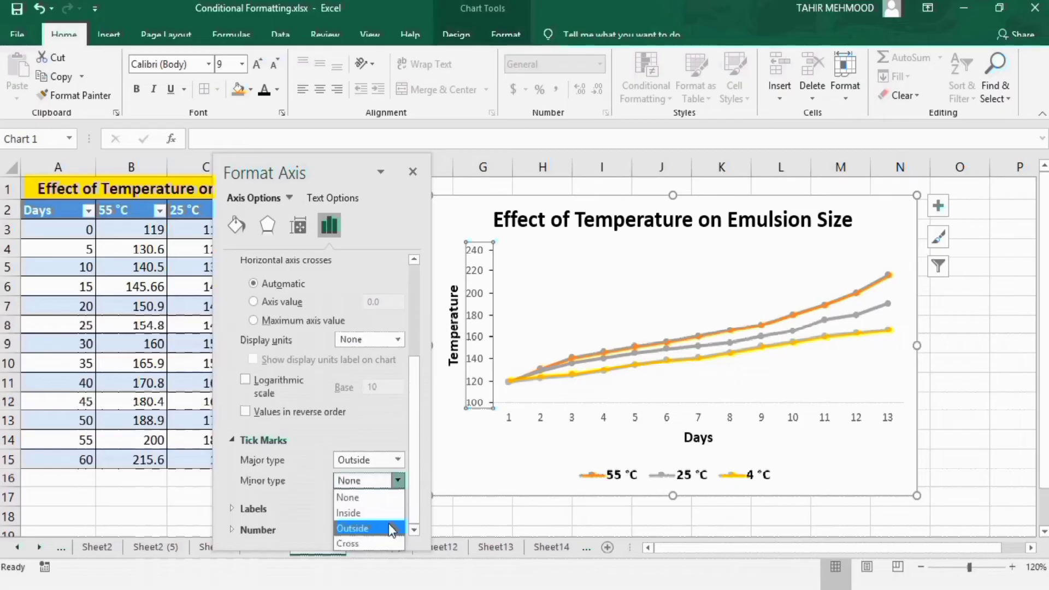
{"action": "left_click", "coordinate": [388, 528]}
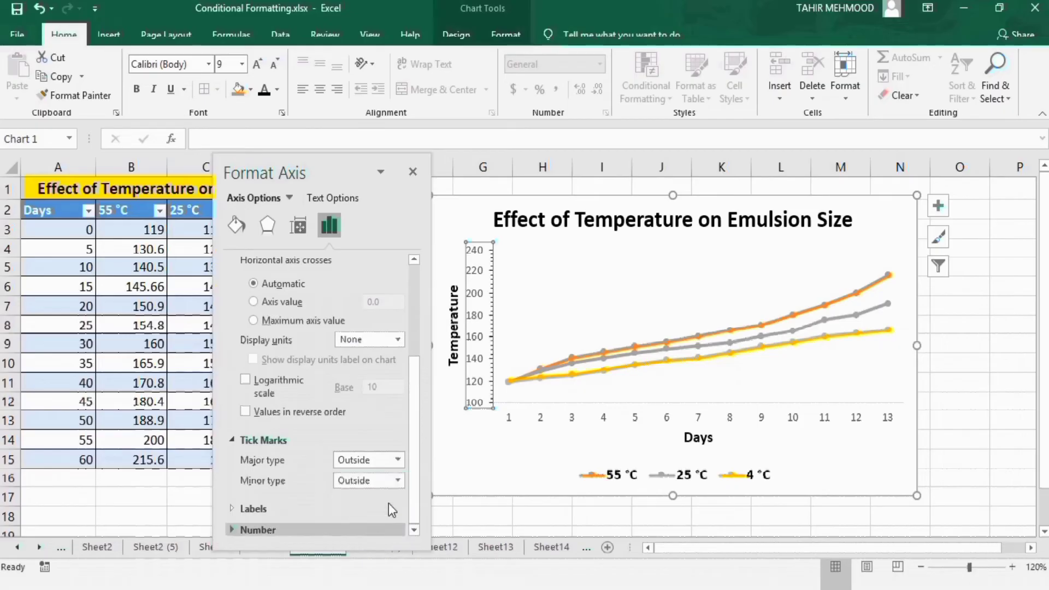
Increase the width of the vertical axis line to 1.5 pt.
{"action": "left_click", "coordinate": [238, 228]}
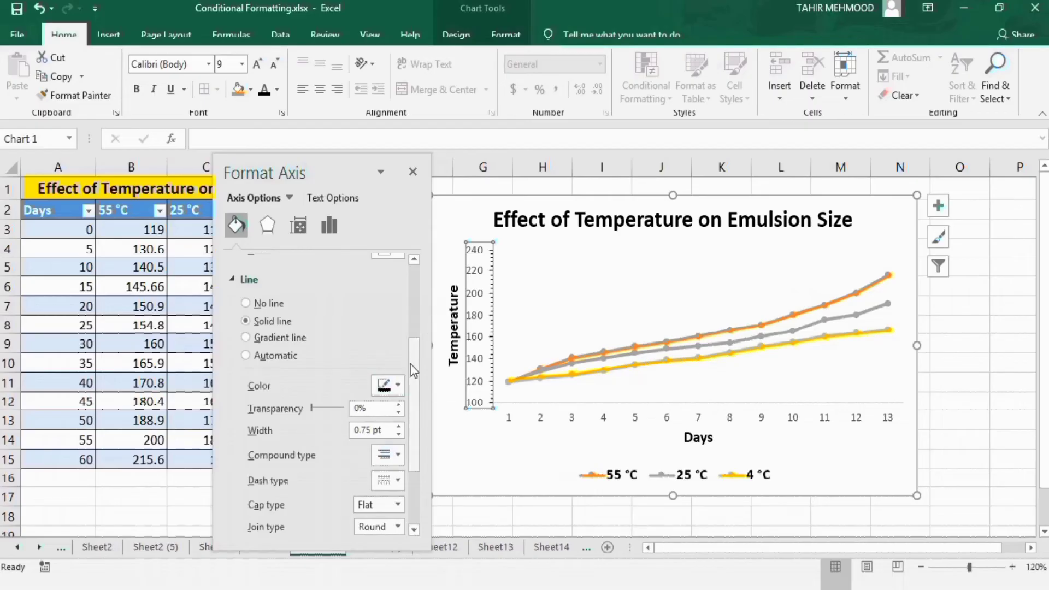
{"action": "left_click", "coordinate": [399, 426]}
{"action": "left_click", "coordinate": [400, 426]}
{"action": "left_click", "coordinate": [400, 425]}
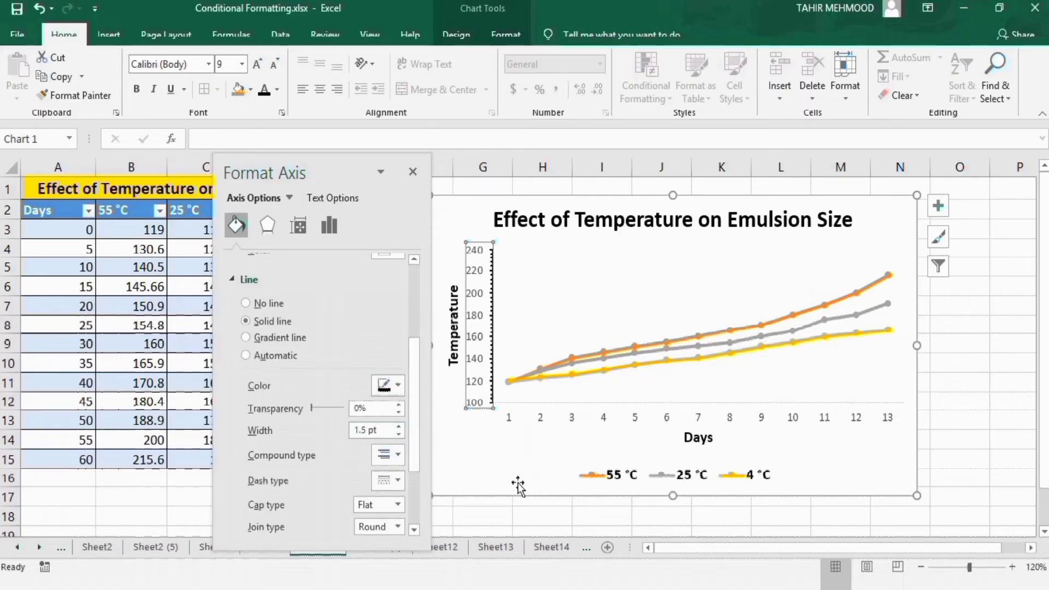
Format the horizontal axis line as solid black with a width of 1.25 pt.
{"action": "left_click", "coordinate": [542, 416]}
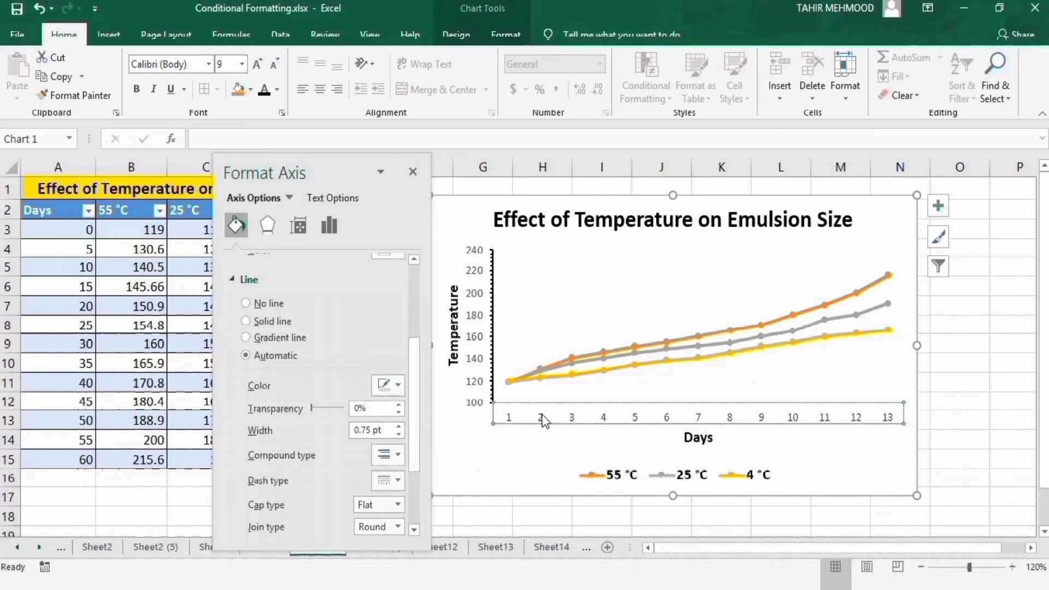
{"action": "left_click", "coordinate": [399, 385]}
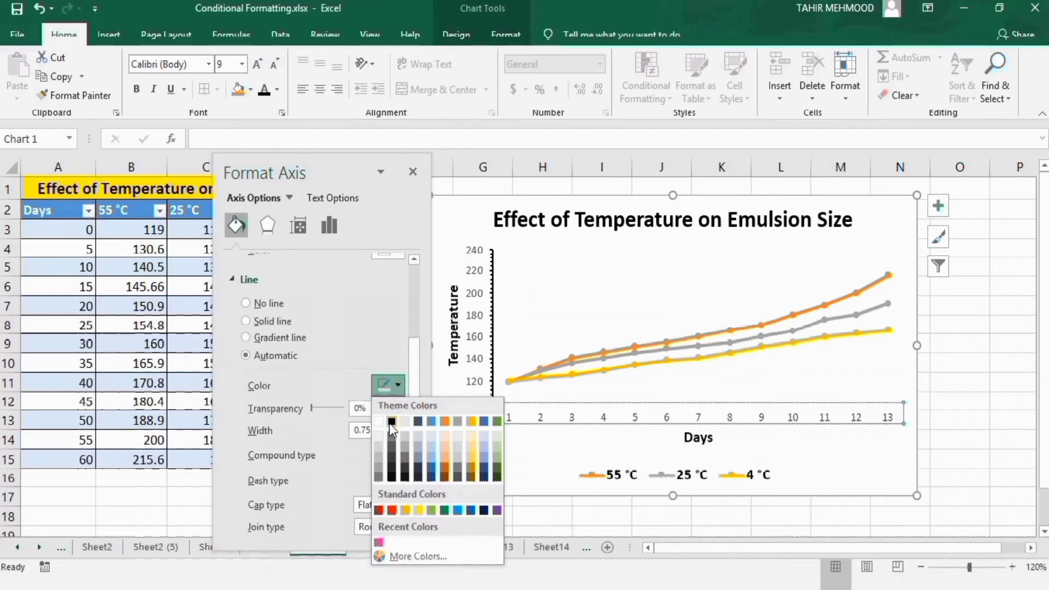
{"action": "left_click", "coordinate": [392, 422]}
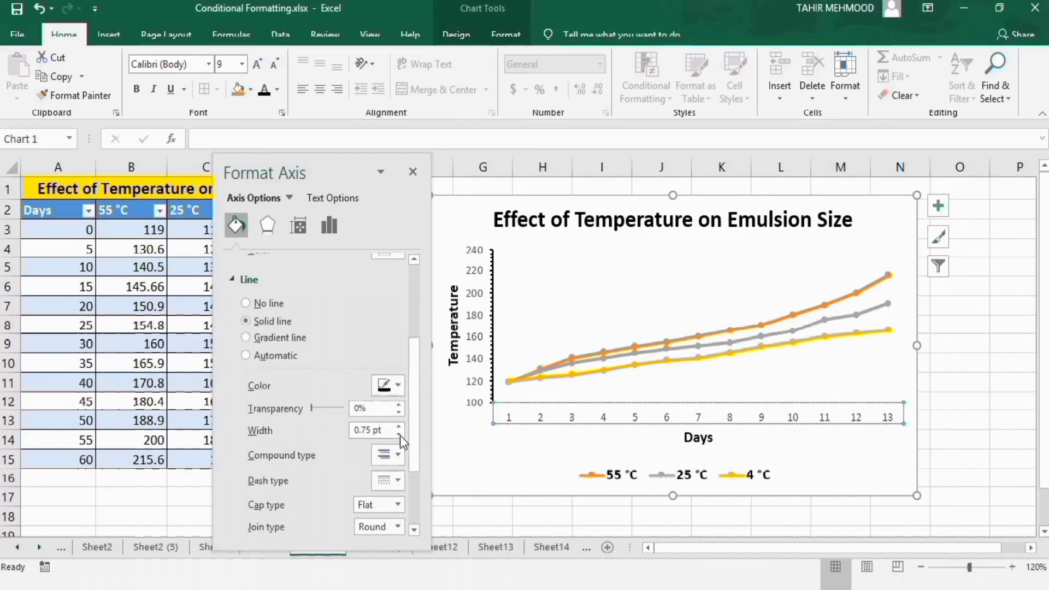
{"action": "left_click", "coordinate": [399, 427]}
{"action": "left_click", "coordinate": [399, 427]}
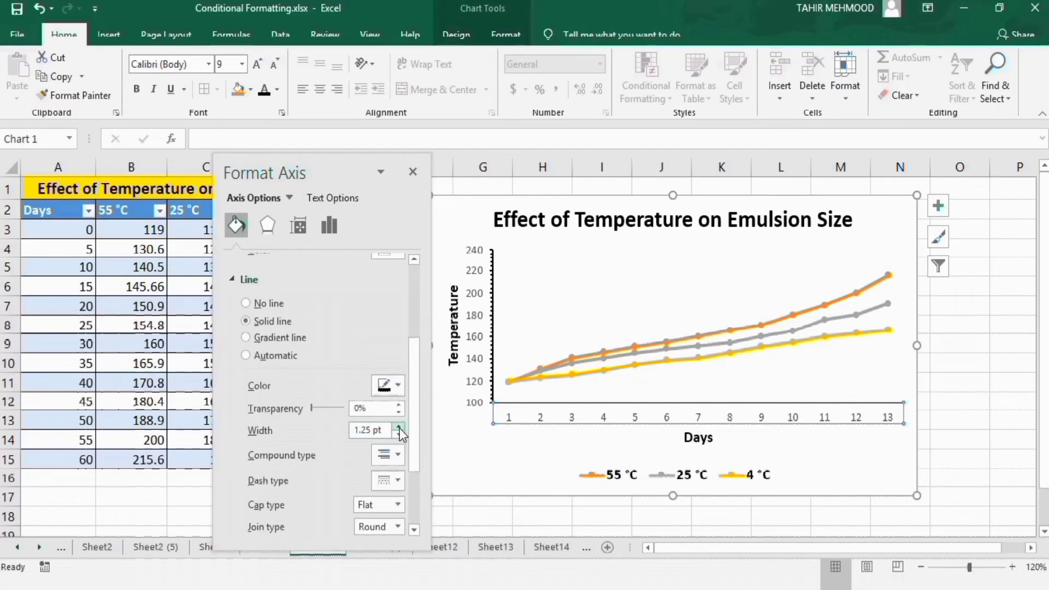
Set the horizontal axis major and minor tick marks to Outside and close the axis formatting pane.
{"action": "left_click", "coordinate": [330, 225]}
{"action": "left_click_drag", "start_coordinate": [413, 319], "coordinate": [417, 385]}
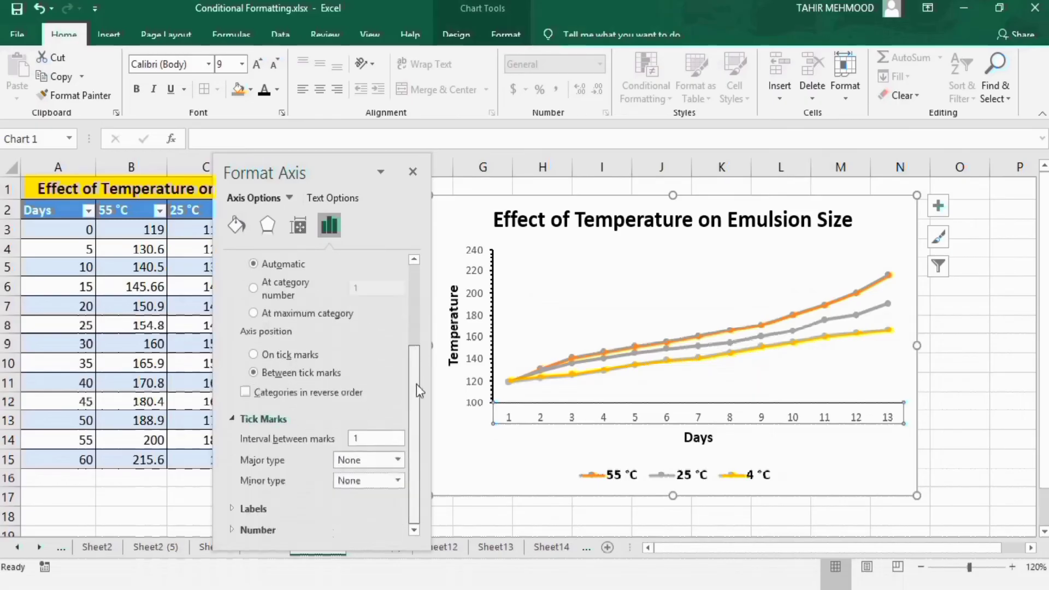
{"action": "left_click", "coordinate": [398, 460]}
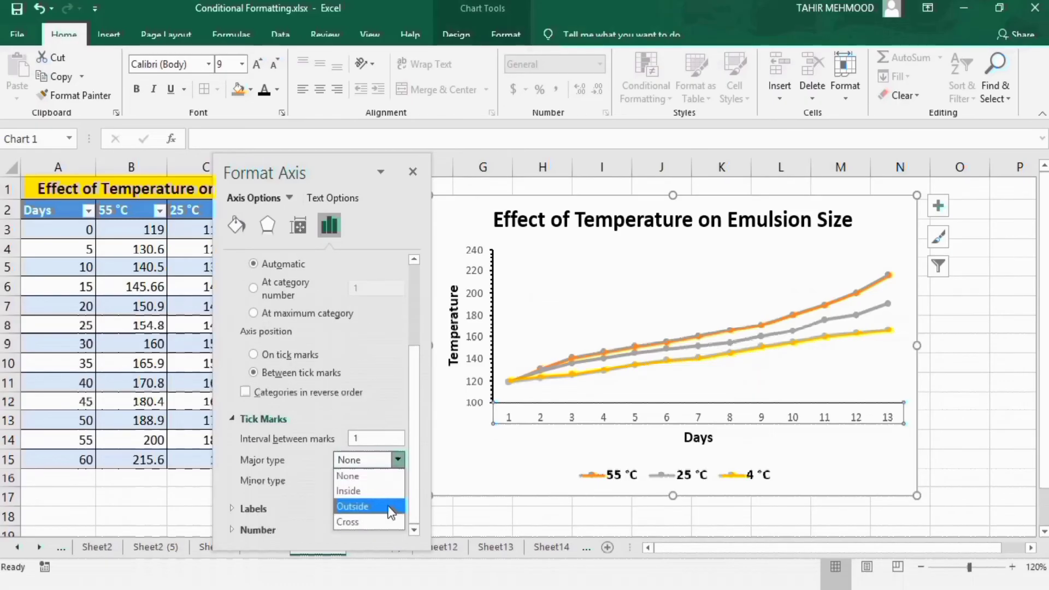
{"action": "left_click", "coordinate": [389, 507]}
{"action": "left_click", "coordinate": [398, 481]}
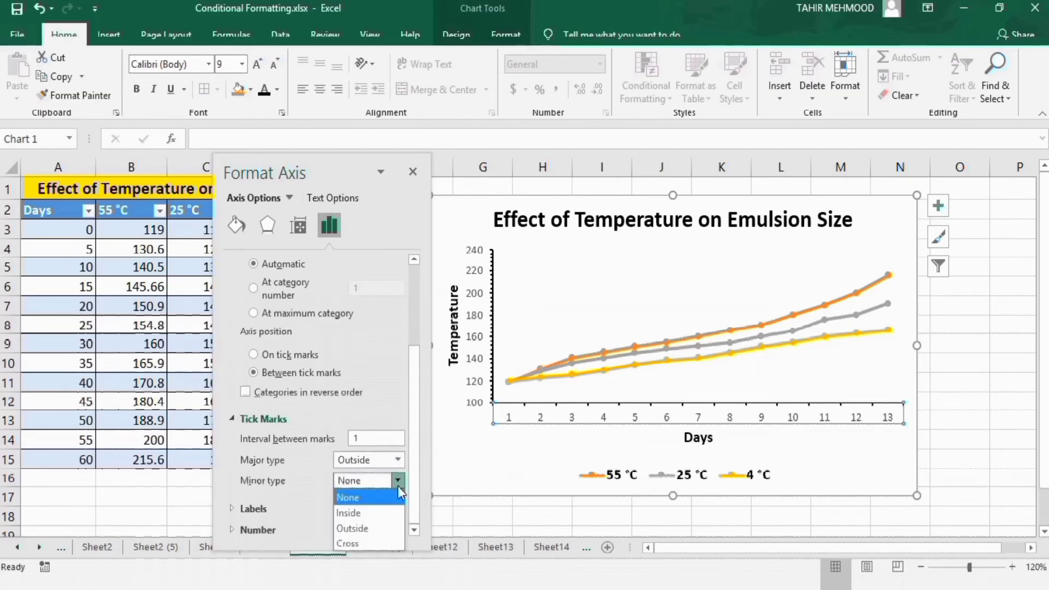
{"action": "left_click", "coordinate": [386, 528]}
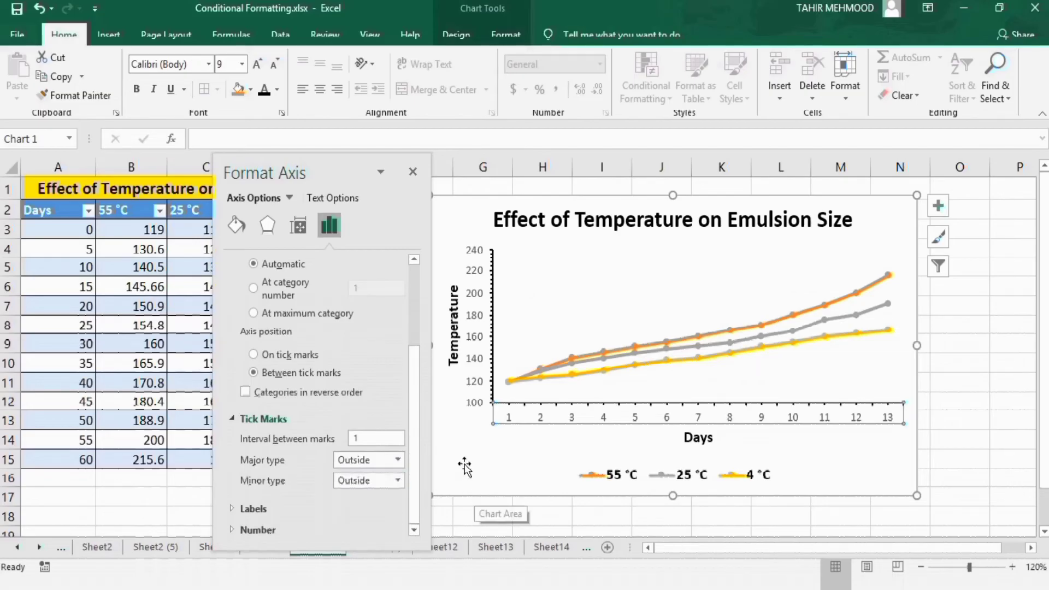
{"action": "left_click", "coordinate": [413, 171]}
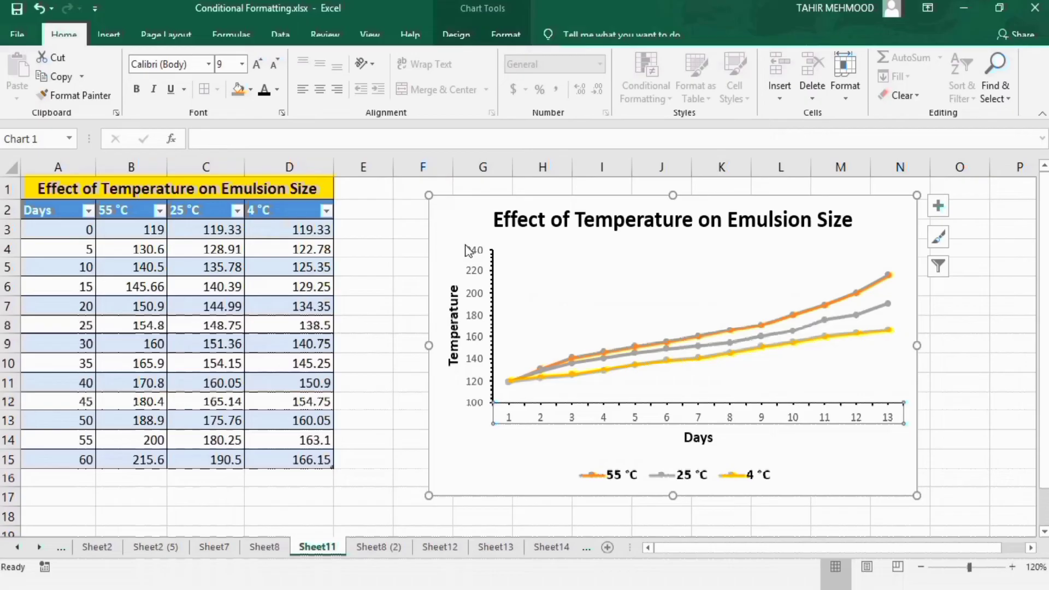
Make the vertical axis labels black at font size 12 and copy their formatting to the horizontal axis labels.
{"action": "left_click", "coordinate": [470, 254]}
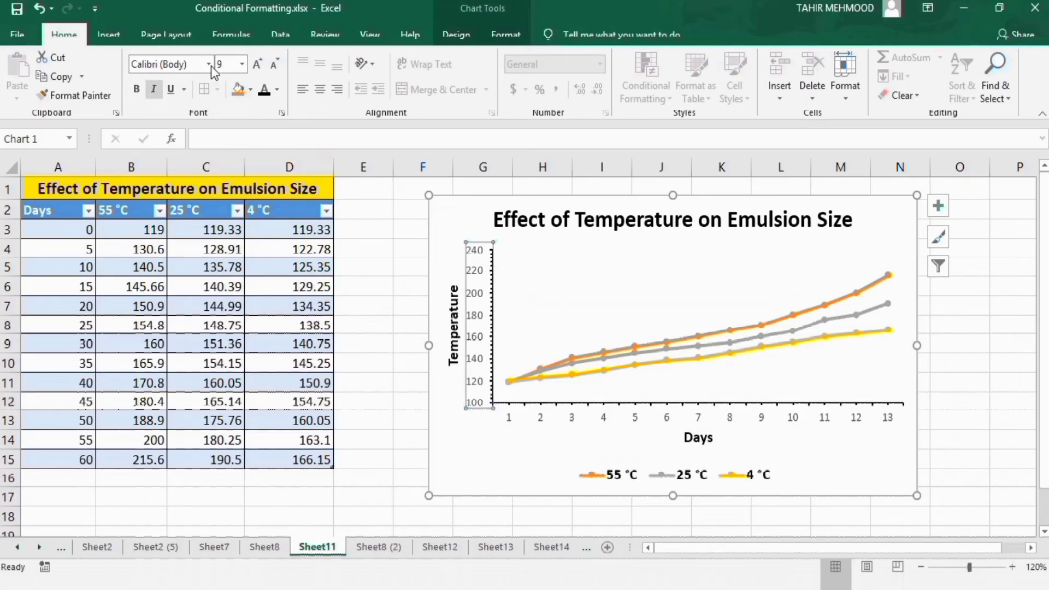
{"action": "left_click", "coordinate": [242, 61]}
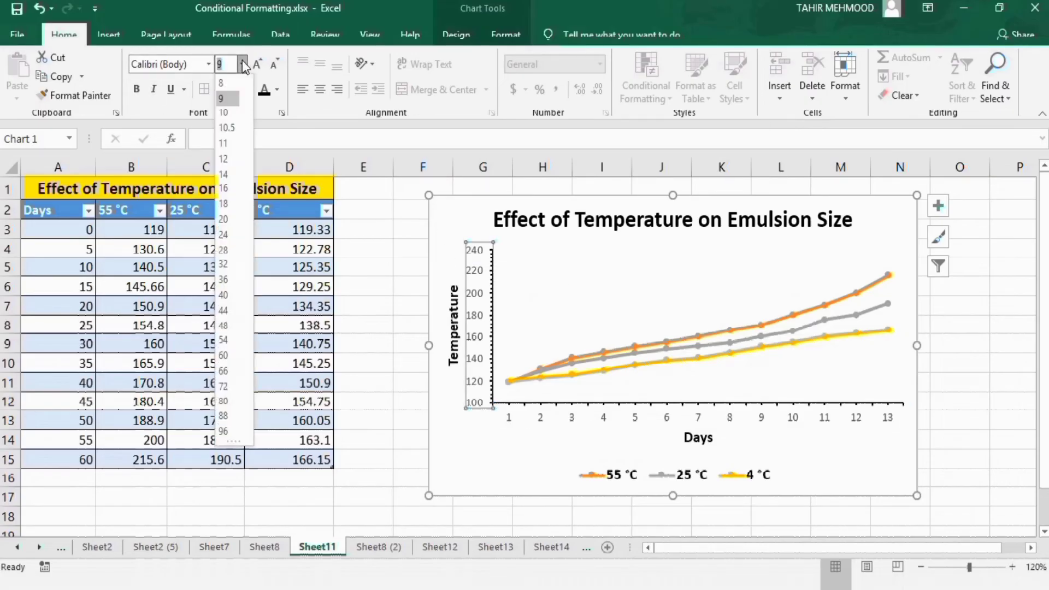
{"action": "left_click", "coordinate": [227, 159]}
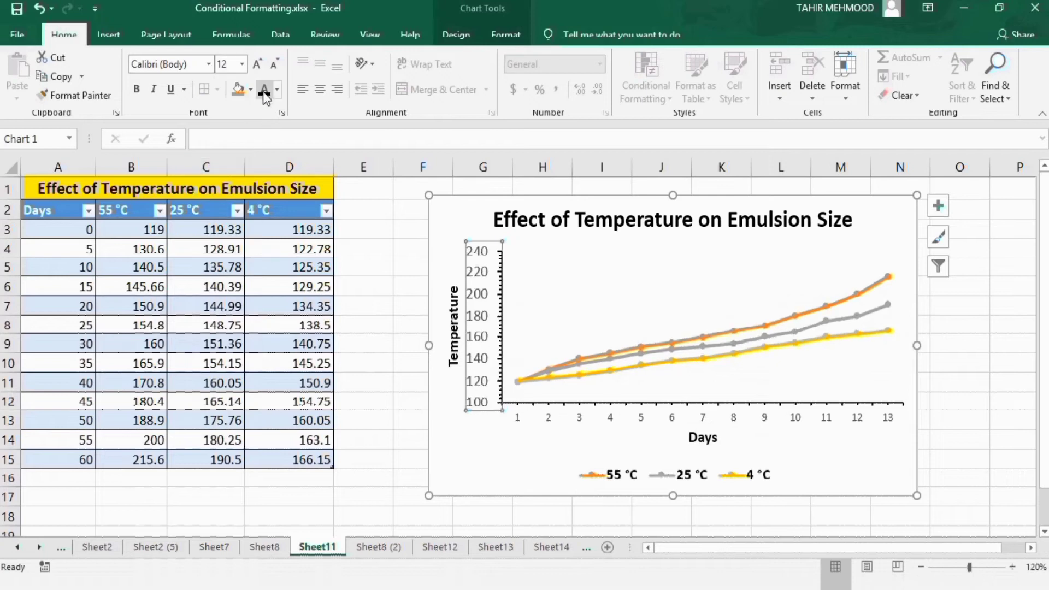
{"action": "left_click", "coordinate": [81, 95]}
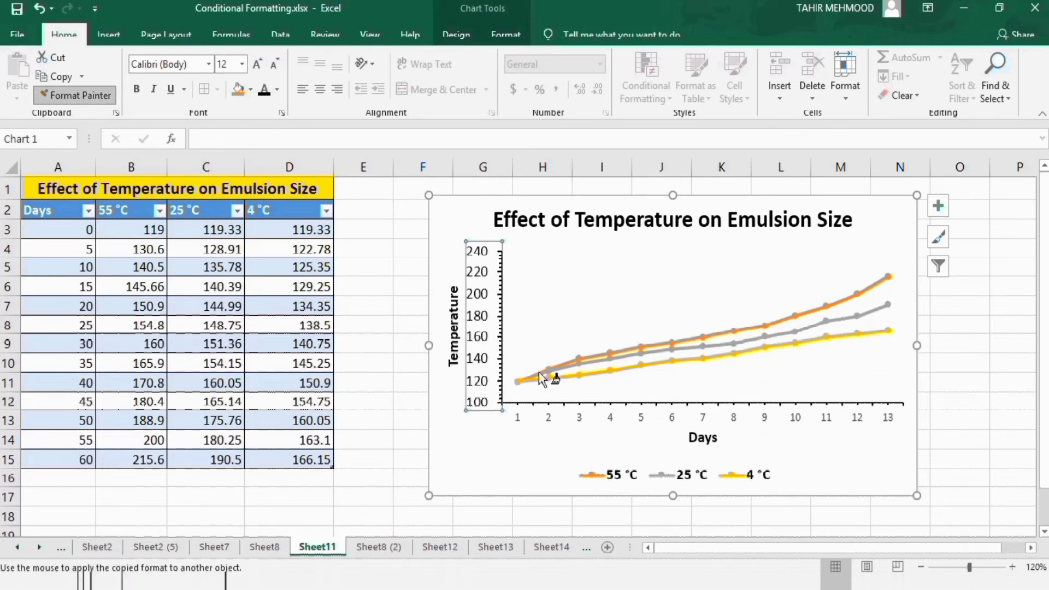
{"action": "left_click", "coordinate": [579, 416]}
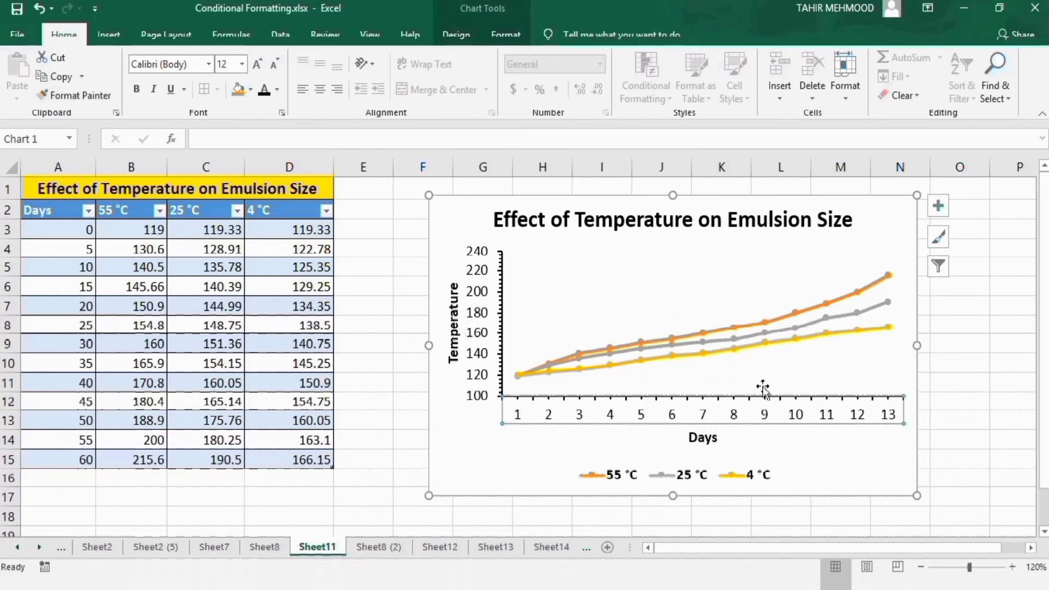
Format the 55 °C data series line as a solid line in standard green.
{"action": "left_click", "coordinate": [840, 297]}
{"action": "right_click", "coordinate": [840, 296]}
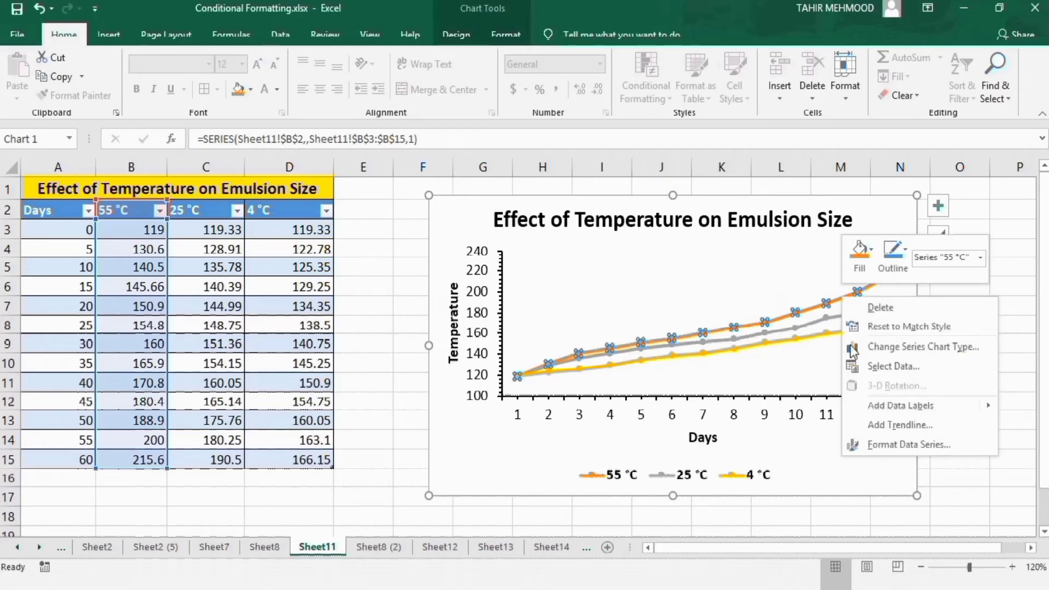
{"action": "left_click", "coordinate": [899, 444]}
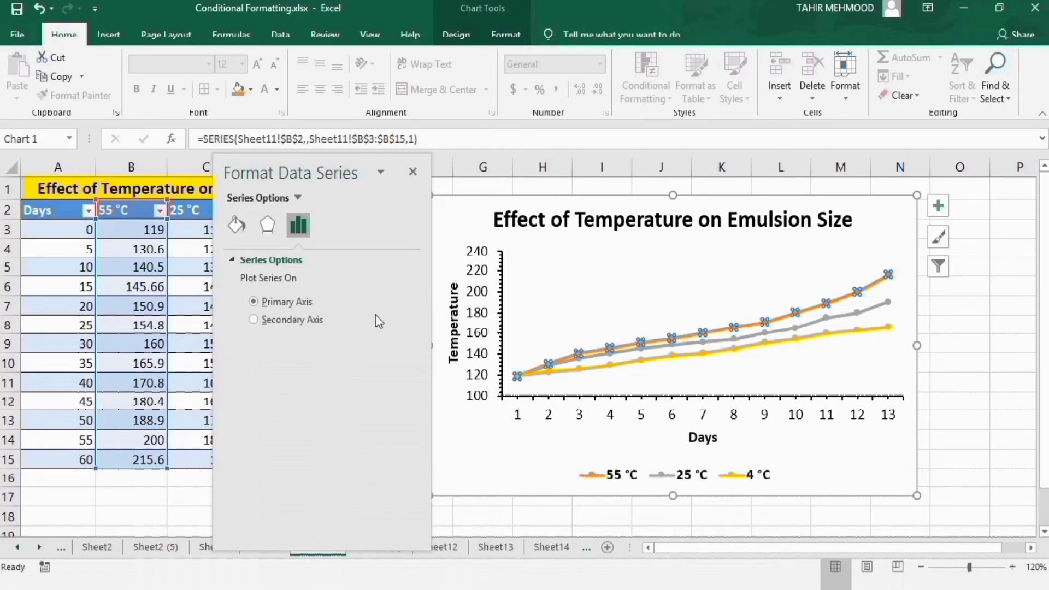
{"action": "left_click", "coordinate": [239, 225]}
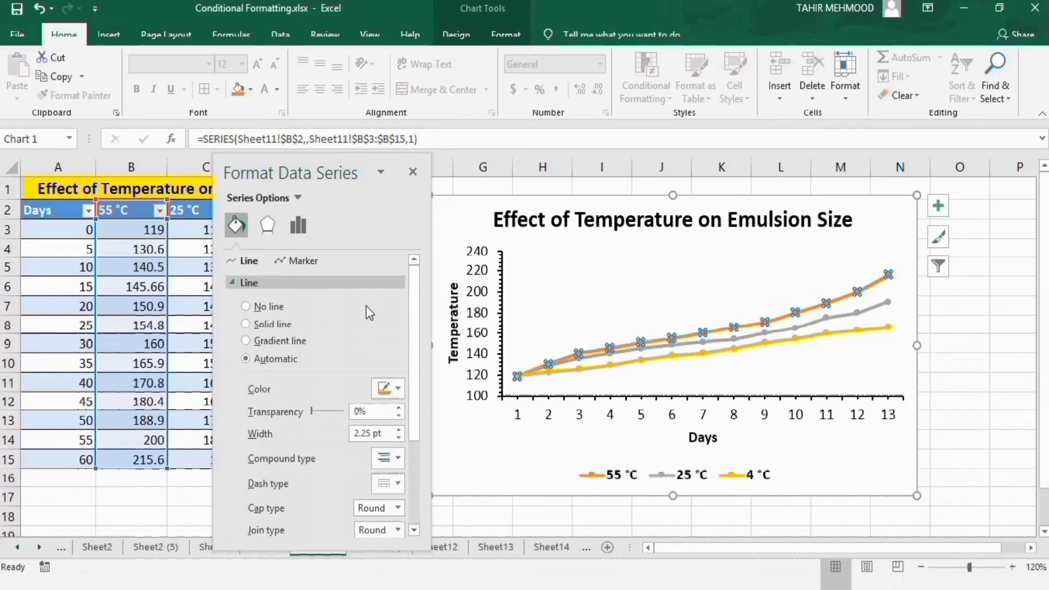
{"action": "left_click", "coordinate": [400, 390]}
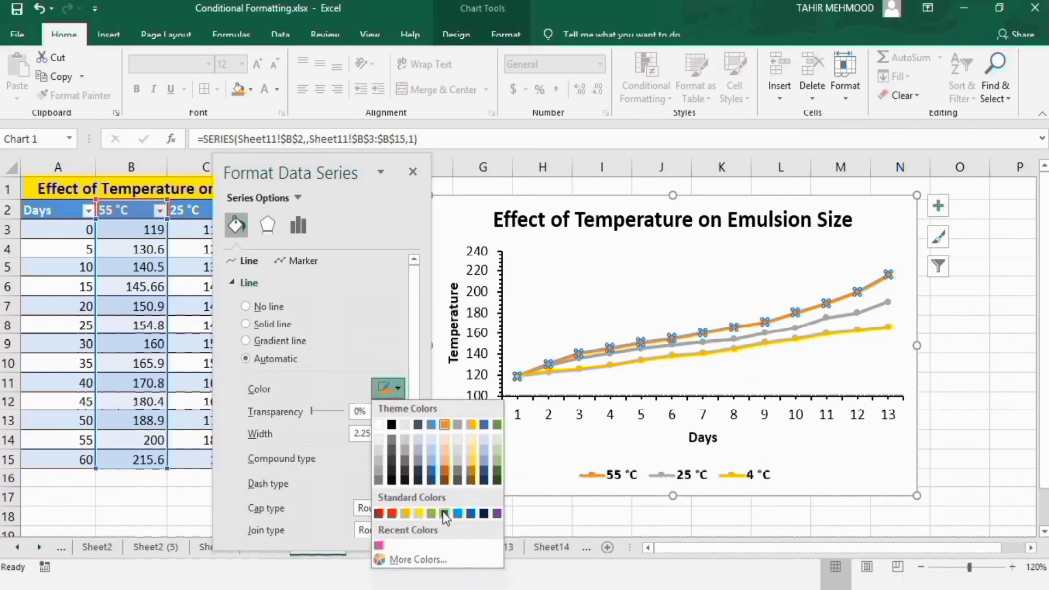
{"action": "left_click", "coordinate": [444, 513]}
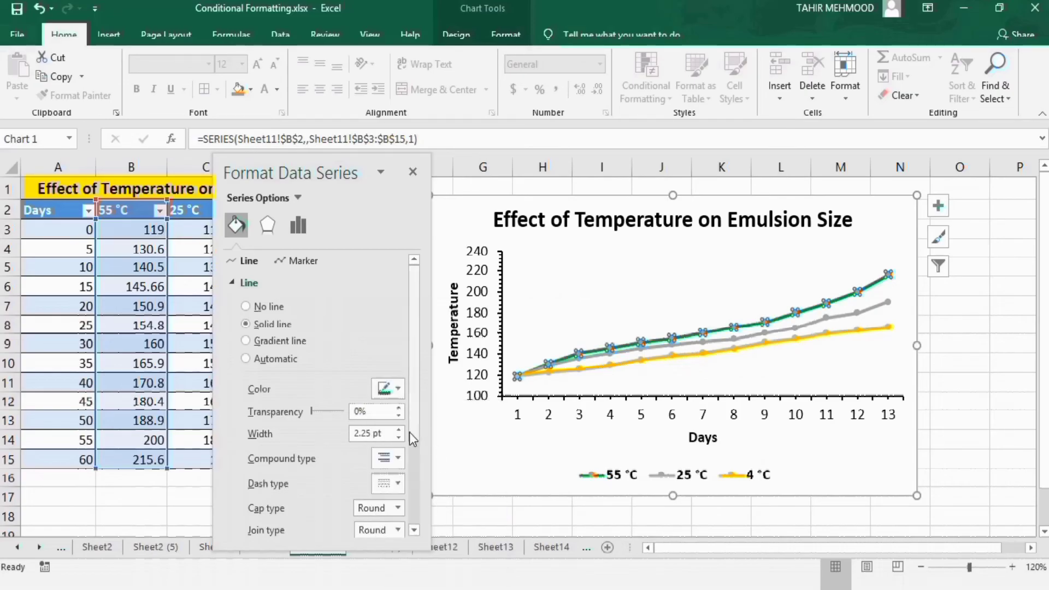
Give the 55 °C series built-in X-shaped markers at size 7.
{"action": "left_click", "coordinate": [305, 261]}
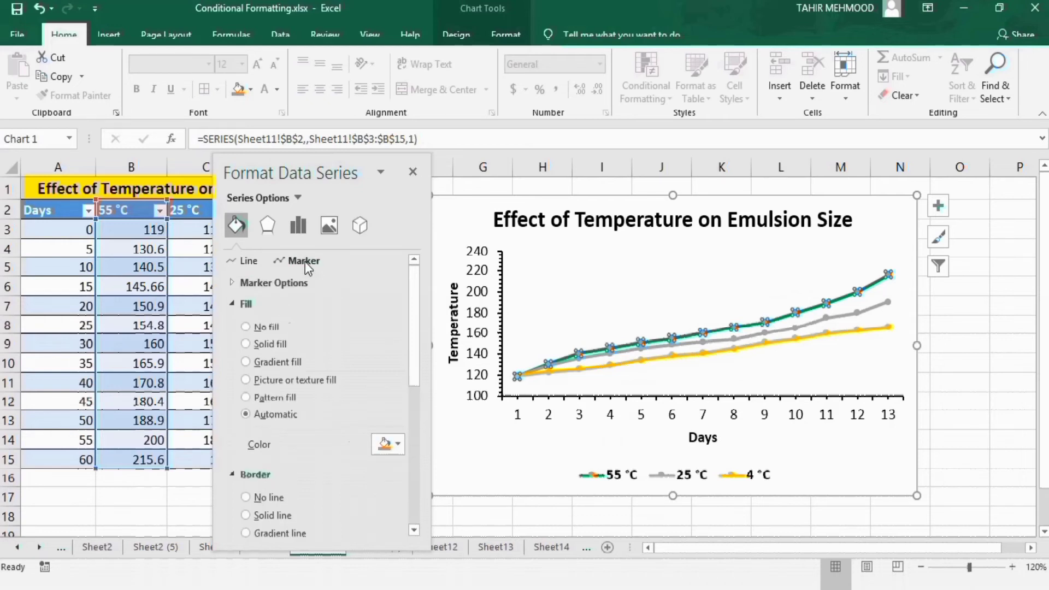
{"action": "left_click", "coordinate": [283, 280]}
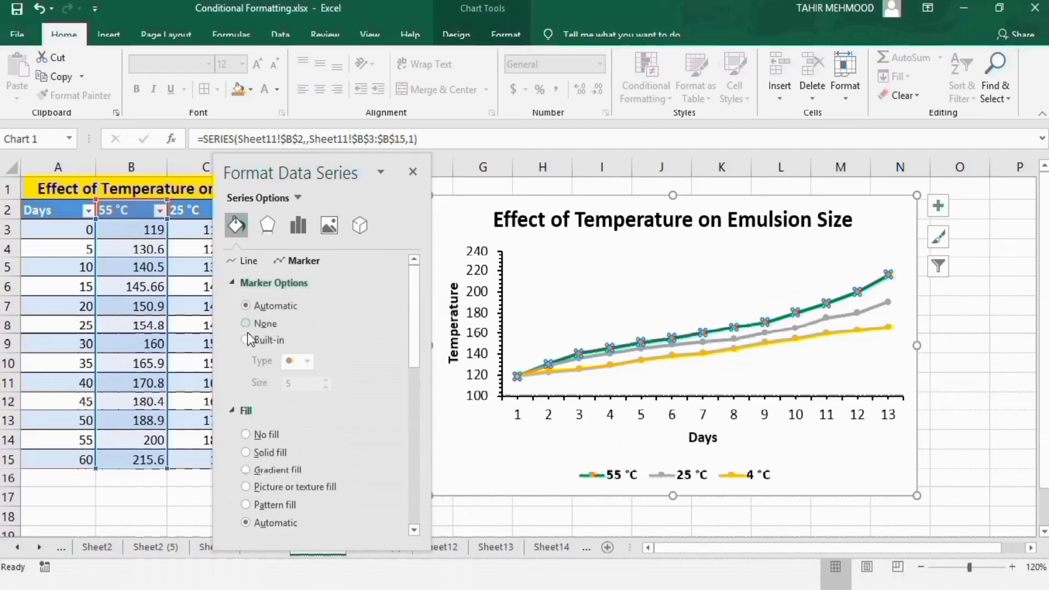
{"action": "left_click", "coordinate": [246, 340]}
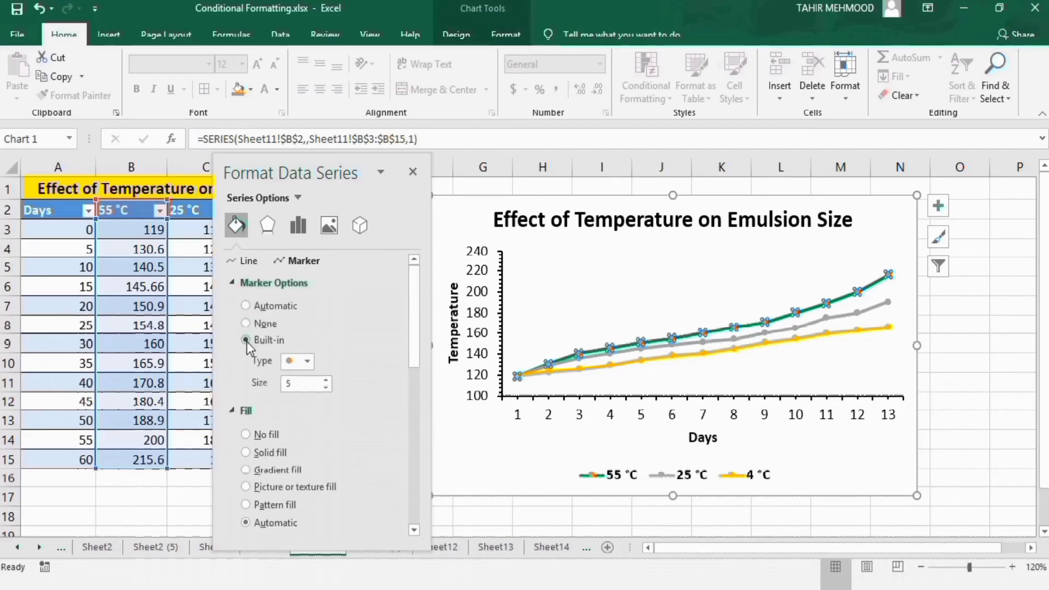
{"action": "left_click", "coordinate": [308, 361]}
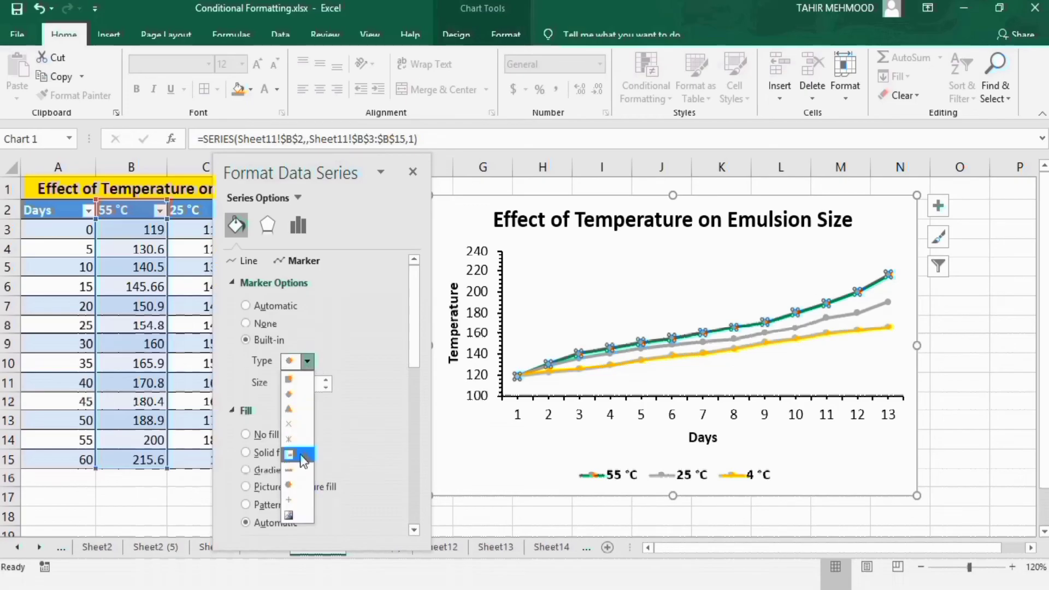
{"action": "left_click", "coordinate": [296, 423]}
{"action": "left_click", "coordinate": [326, 379]}
{"action": "left_click", "coordinate": [326, 379]}
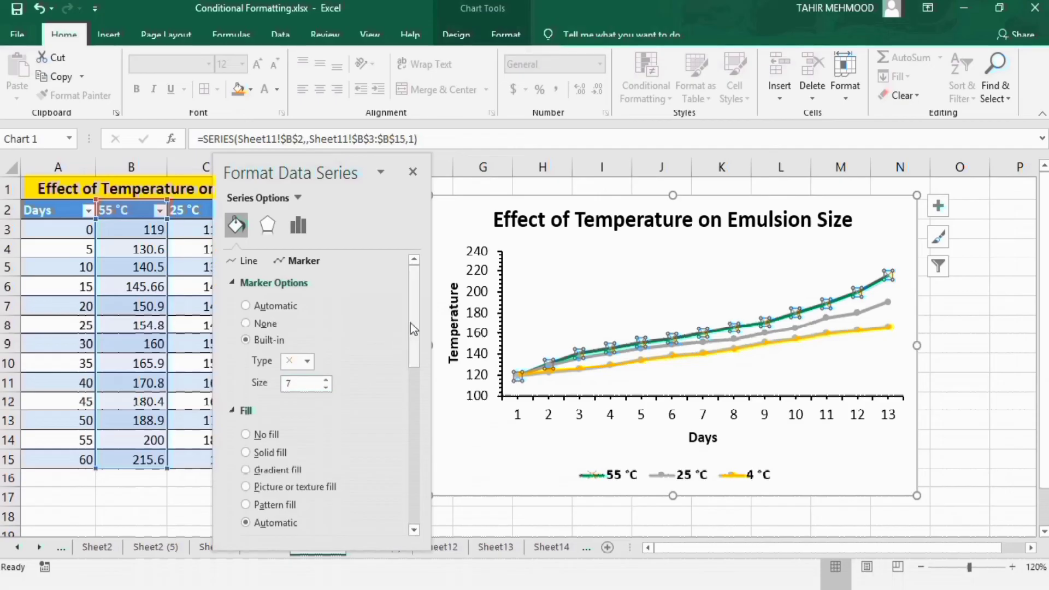
Set both the fill and the border of the 55 °C series markers to solid standard green.
{"action": "left_click_drag", "start_coordinate": [413, 319], "coordinate": [414, 352]}
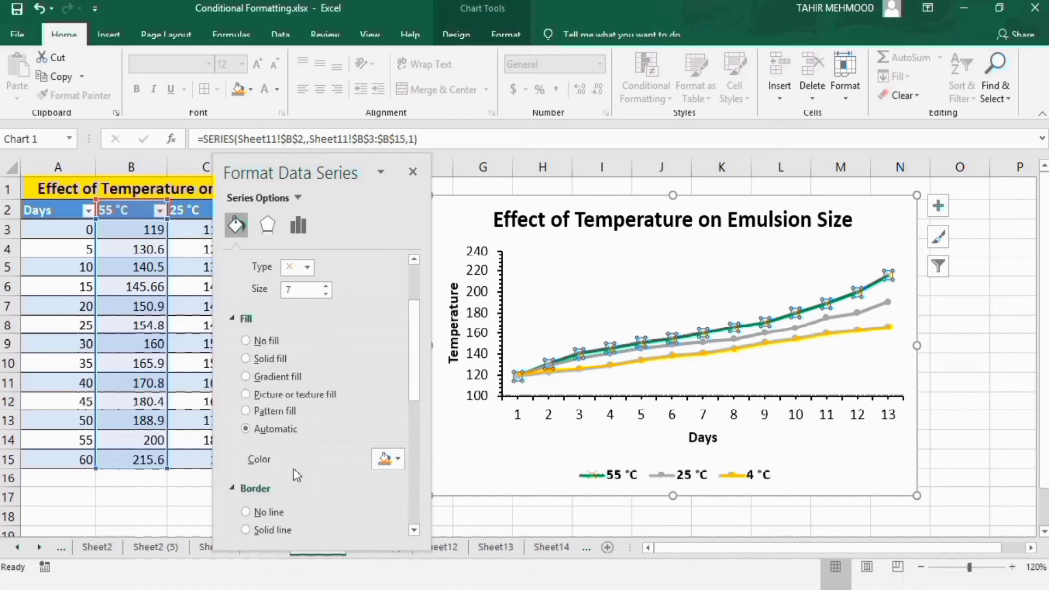
{"action": "left_click", "coordinate": [398, 459]}
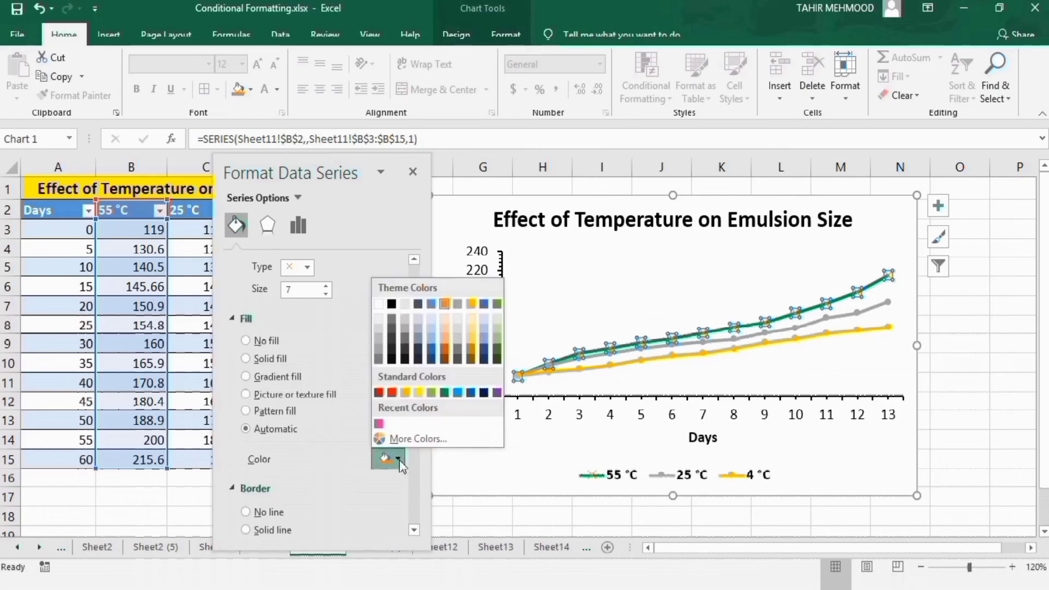
{"action": "left_click", "coordinate": [445, 392]}
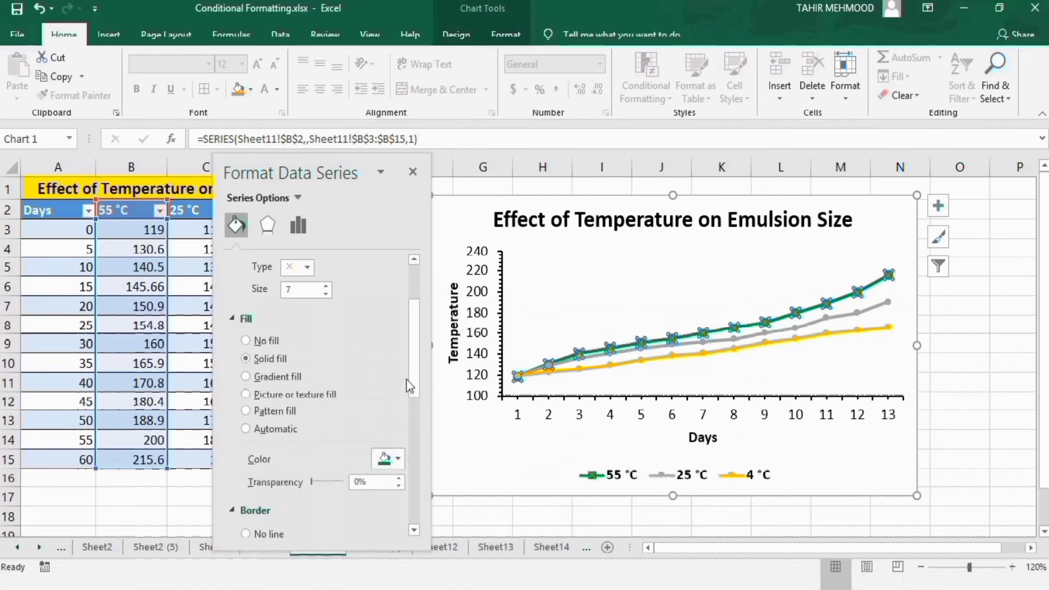
{"action": "left_click_drag", "start_coordinate": [415, 371], "coordinate": [413, 438]}
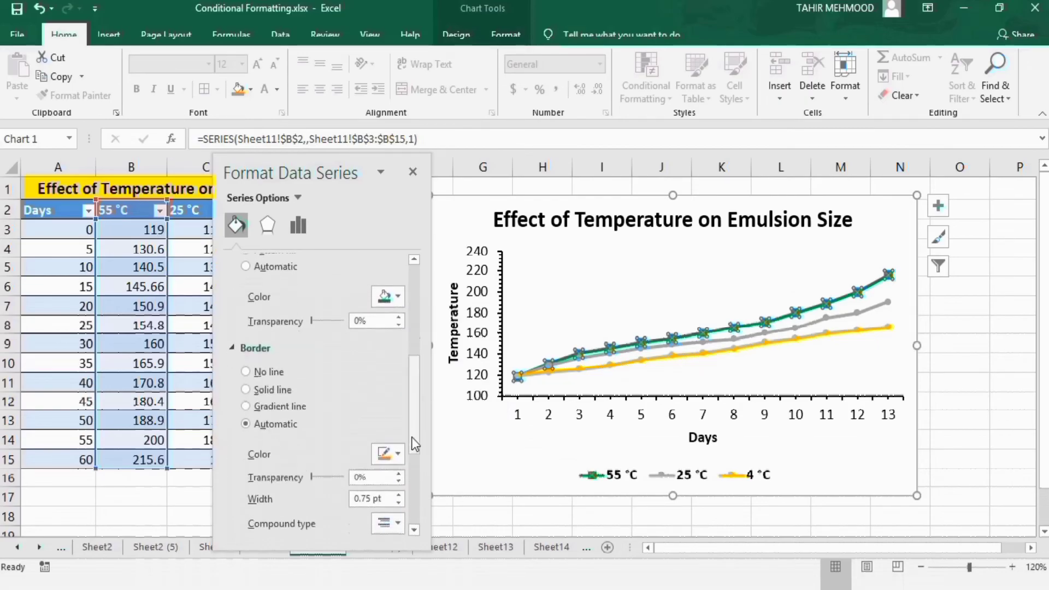
{"action": "left_click", "coordinate": [399, 454]}
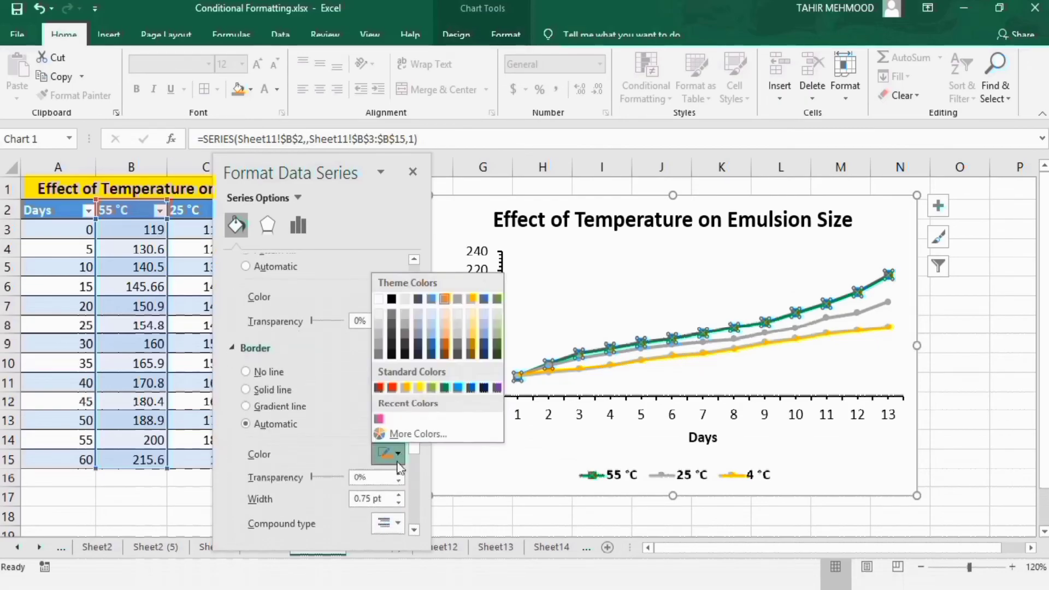
{"action": "left_click", "coordinate": [444, 388]}
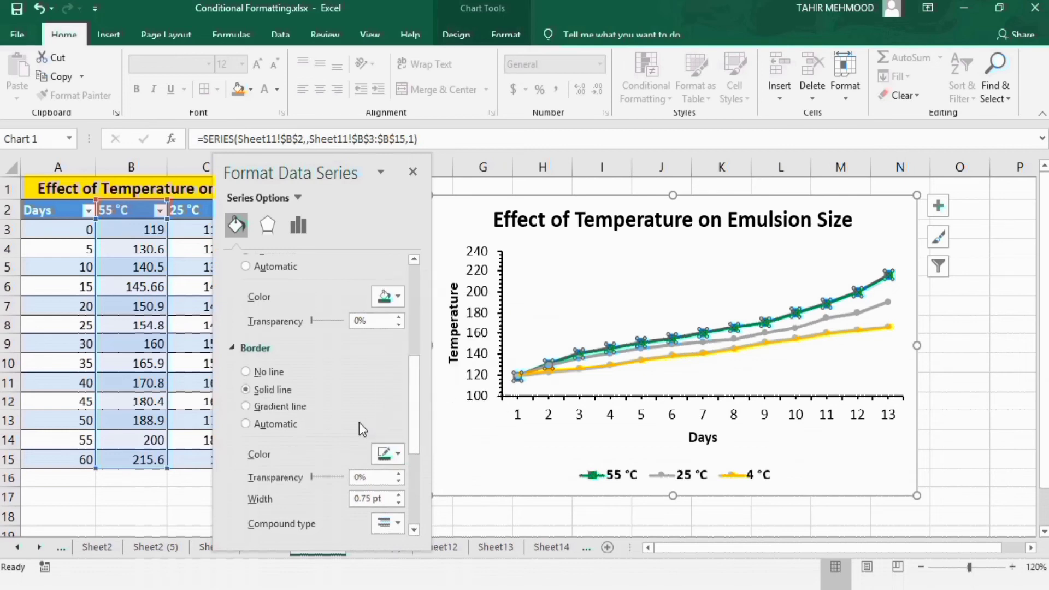
{"action": "left_click_drag", "start_coordinate": [414, 399], "coordinate": [408, 281]}
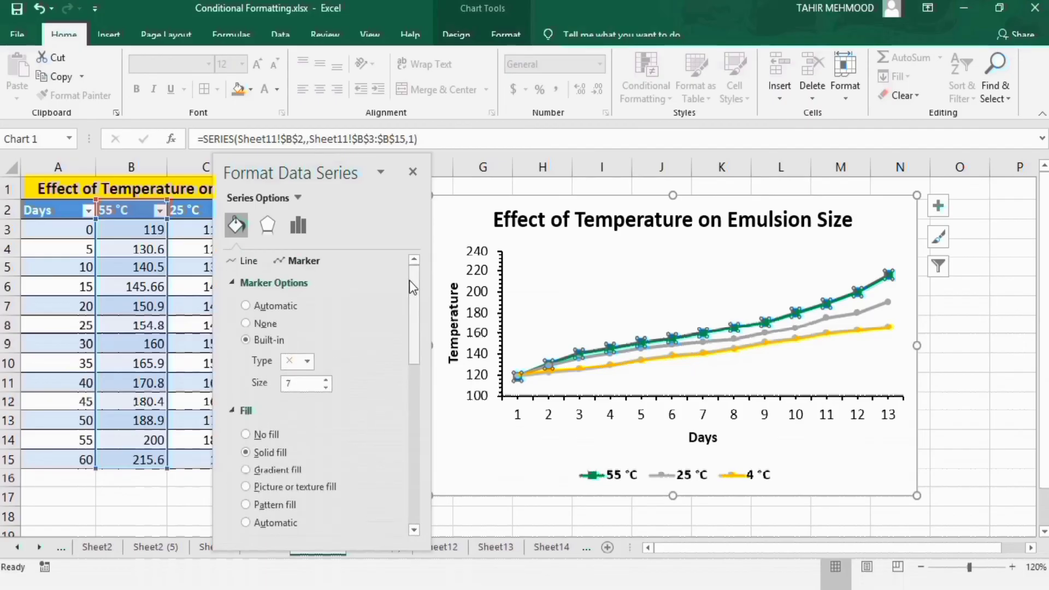
Give the 25 °C series built-in triangle markers at size 7.
{"action": "left_click", "coordinate": [879, 307]}
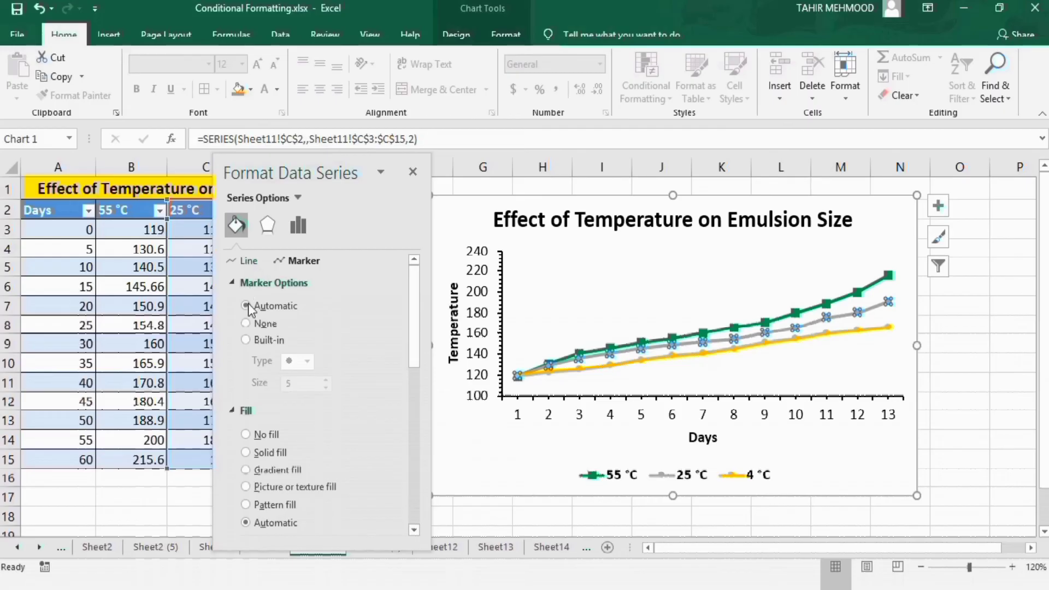
{"action": "left_click", "coordinate": [245, 340]}
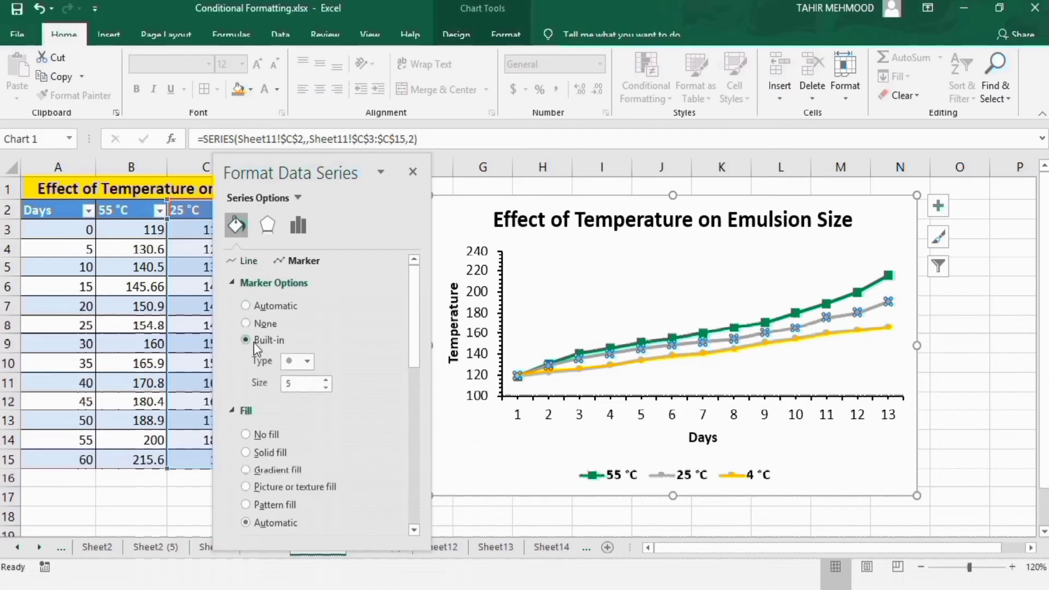
{"action": "left_click", "coordinate": [307, 362]}
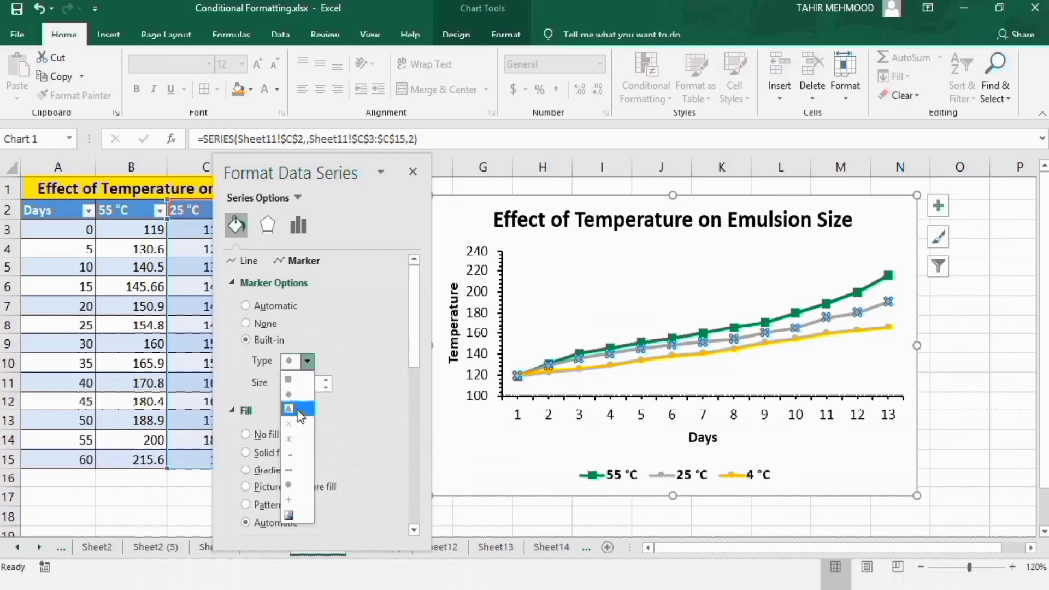
{"action": "left_click", "coordinate": [299, 409]}
{"action": "left_click", "coordinate": [326, 381]}
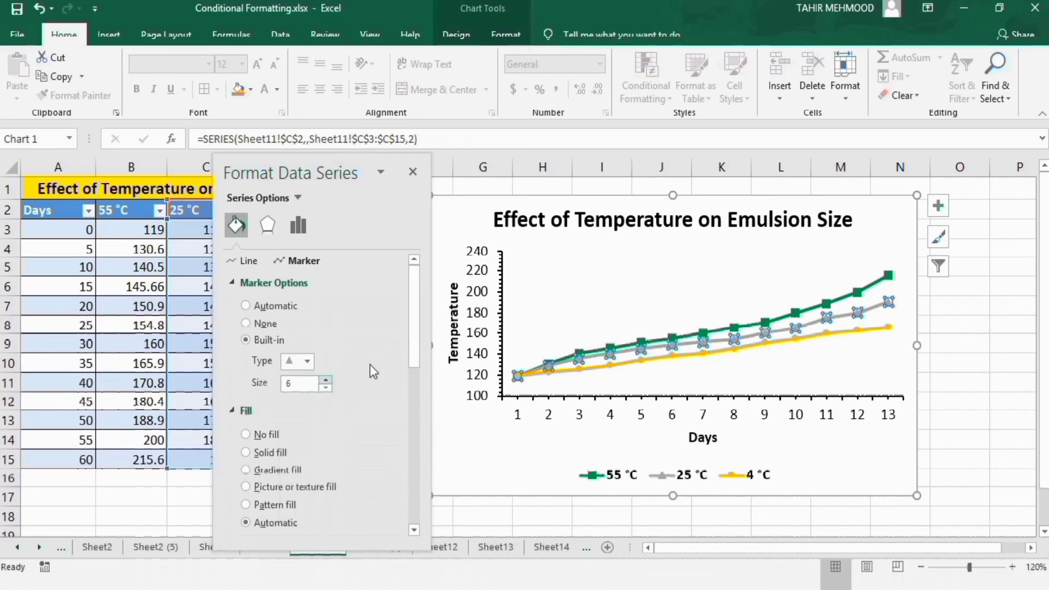
{"action": "left_click", "coordinate": [326, 381]}
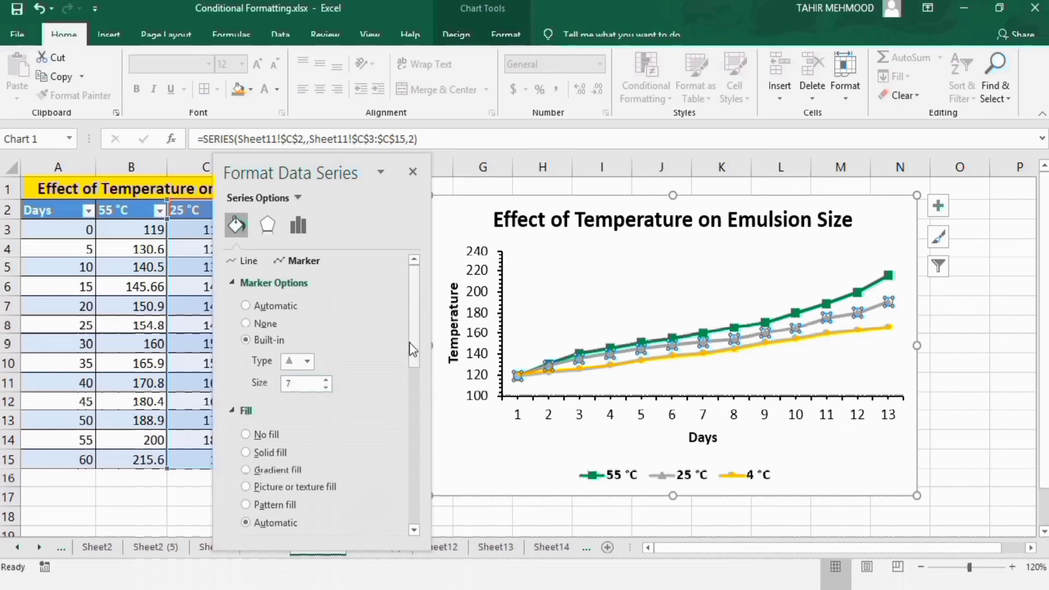
Apply a solid red fill and a solid red border to the 25 °C series markers.
{"action": "left_click_drag", "start_coordinate": [413, 340], "coordinate": [414, 383]}
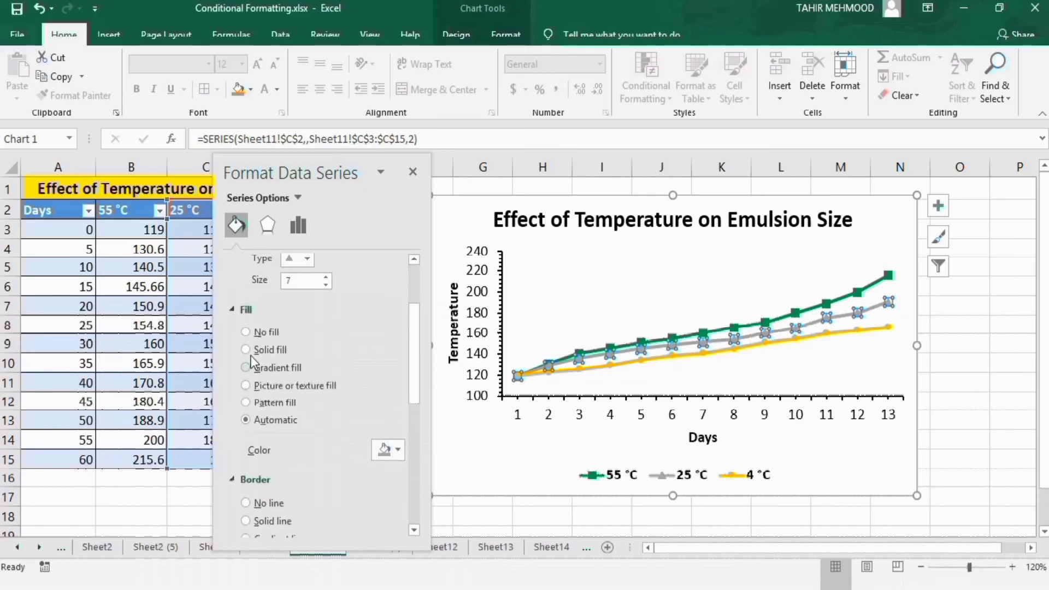
{"action": "left_click", "coordinate": [246, 350]}
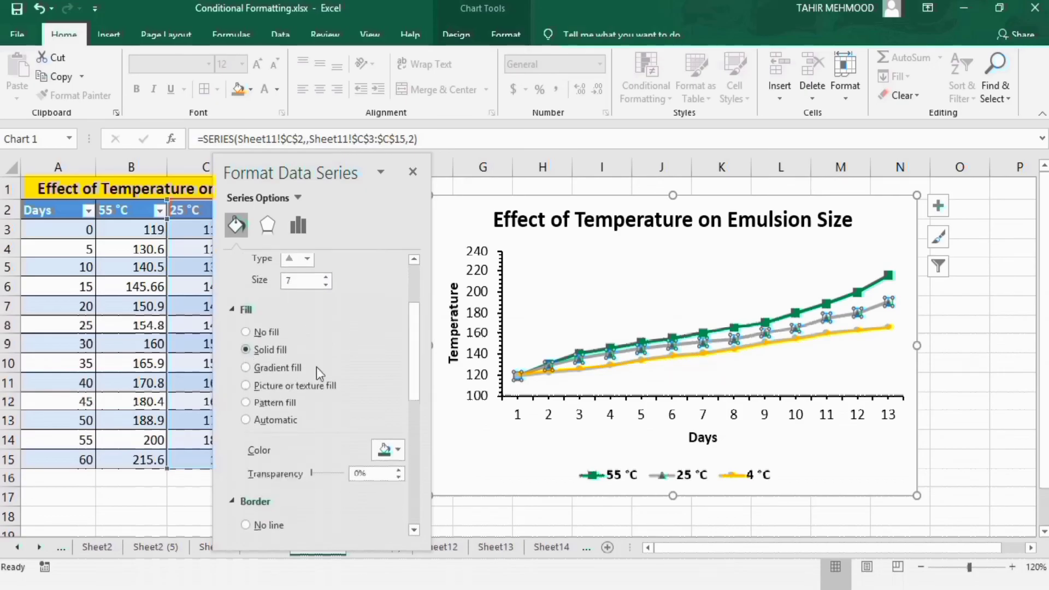
{"action": "left_click", "coordinate": [396, 448]}
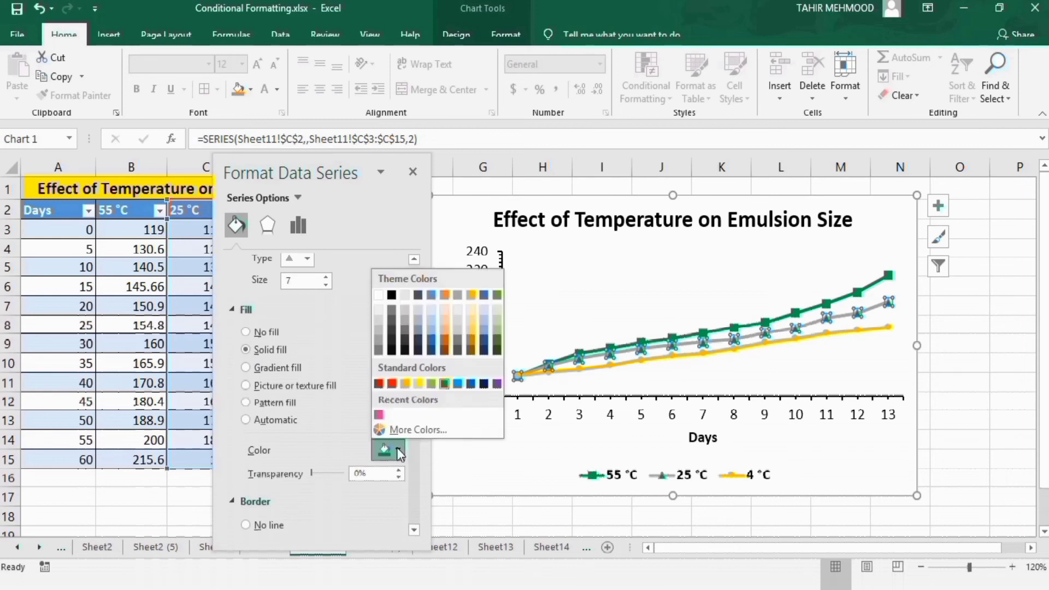
{"action": "left_click", "coordinate": [391, 385]}
{"action": "left_click_drag", "start_coordinate": [412, 350], "coordinate": [417, 404]}
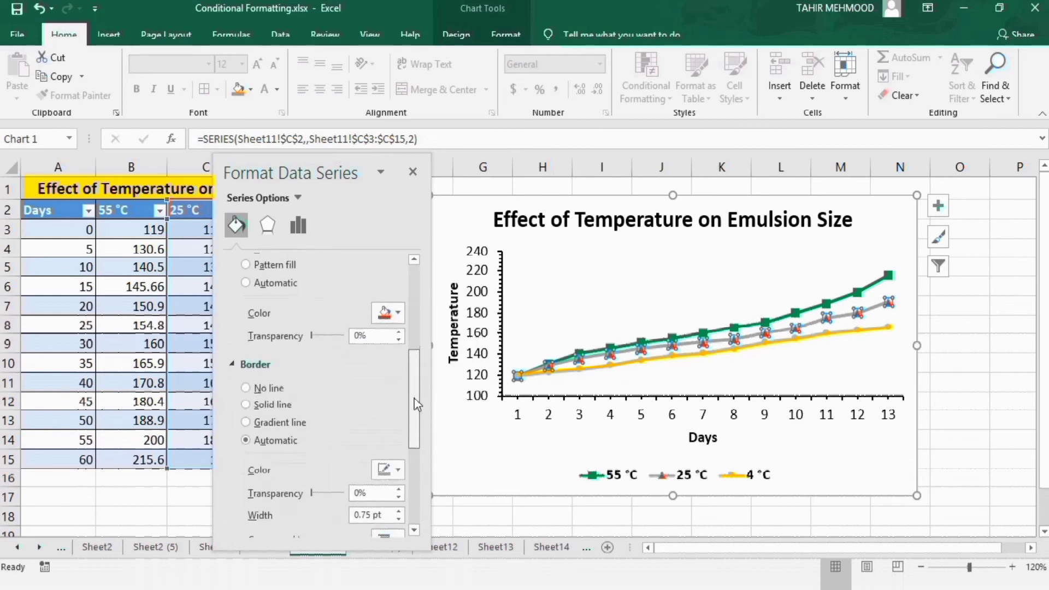
{"action": "left_click", "coordinate": [246, 405]}
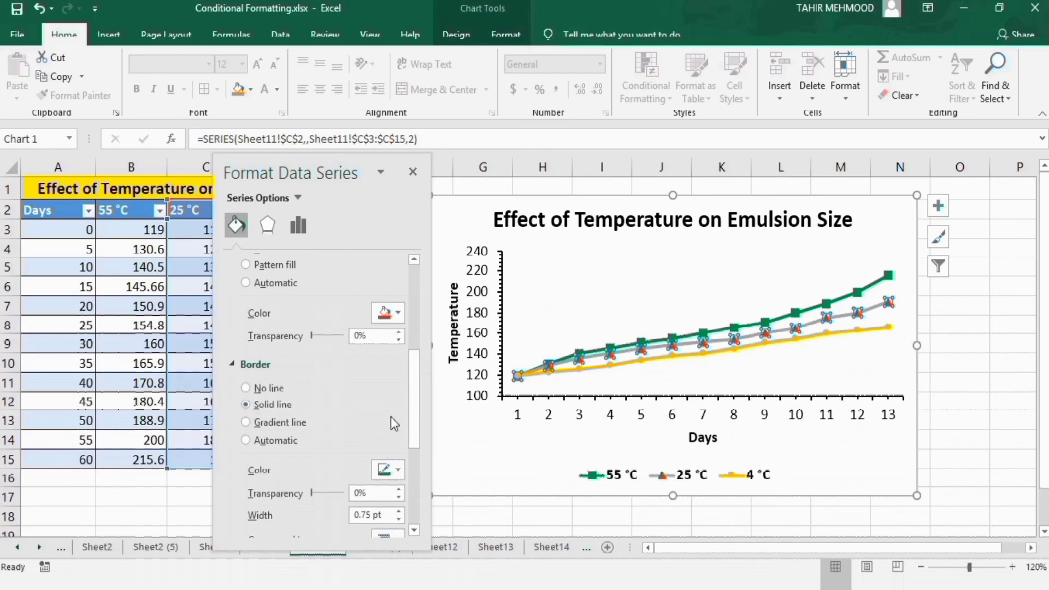
{"action": "left_click", "coordinate": [399, 471]}
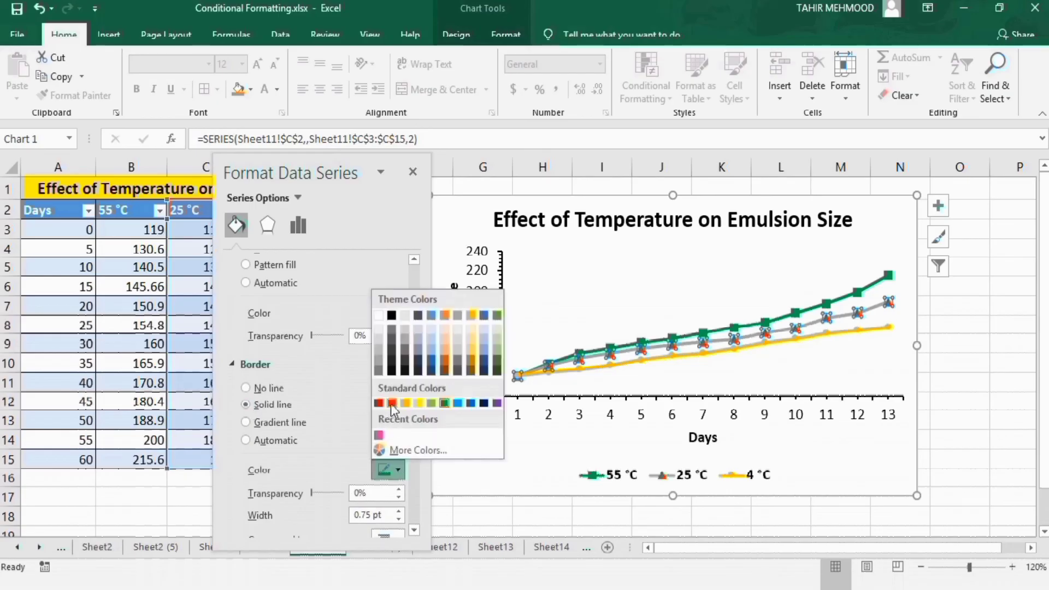
{"action": "left_click", "coordinate": [391, 404]}
Change the line color of the 25 °C series to standard red.
{"action": "left_click_drag", "start_coordinate": [421, 385], "coordinate": [415, 268]}
{"action": "left_click", "coordinate": [246, 259]}
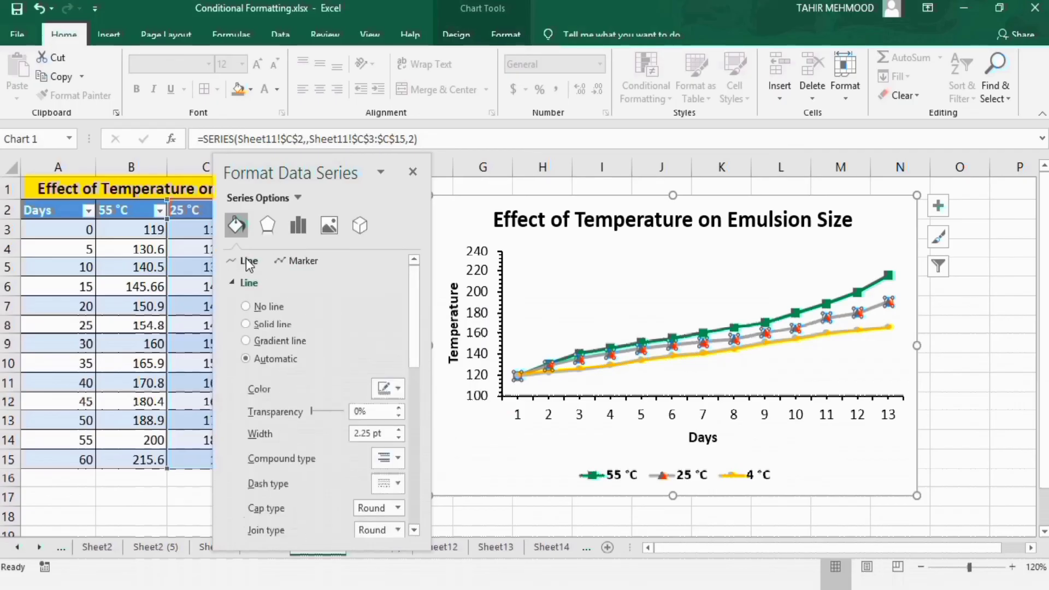
{"action": "left_click", "coordinate": [398, 389]}
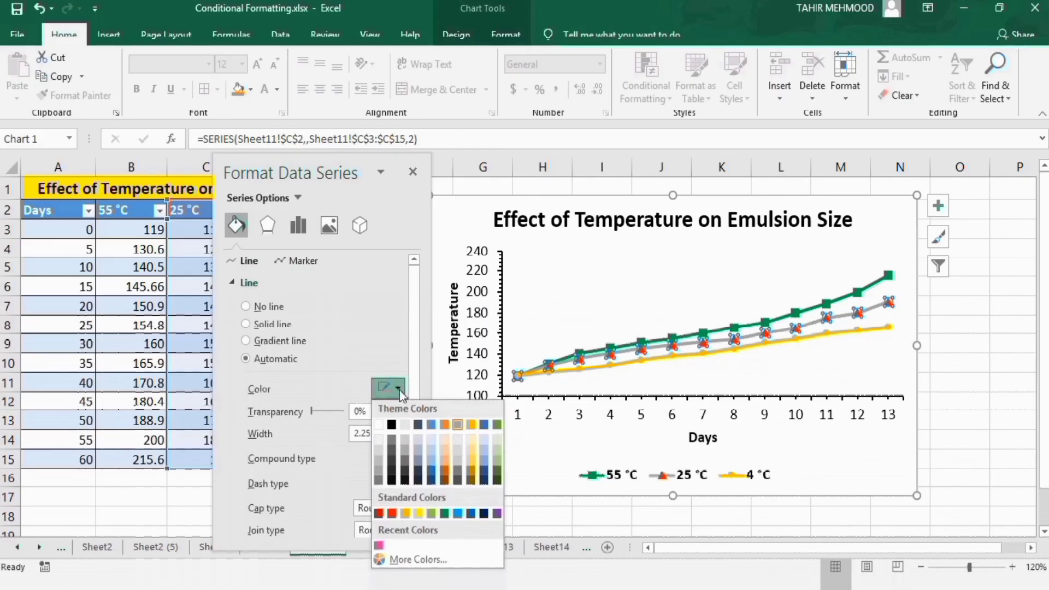
{"action": "left_click", "coordinate": [392, 513]}
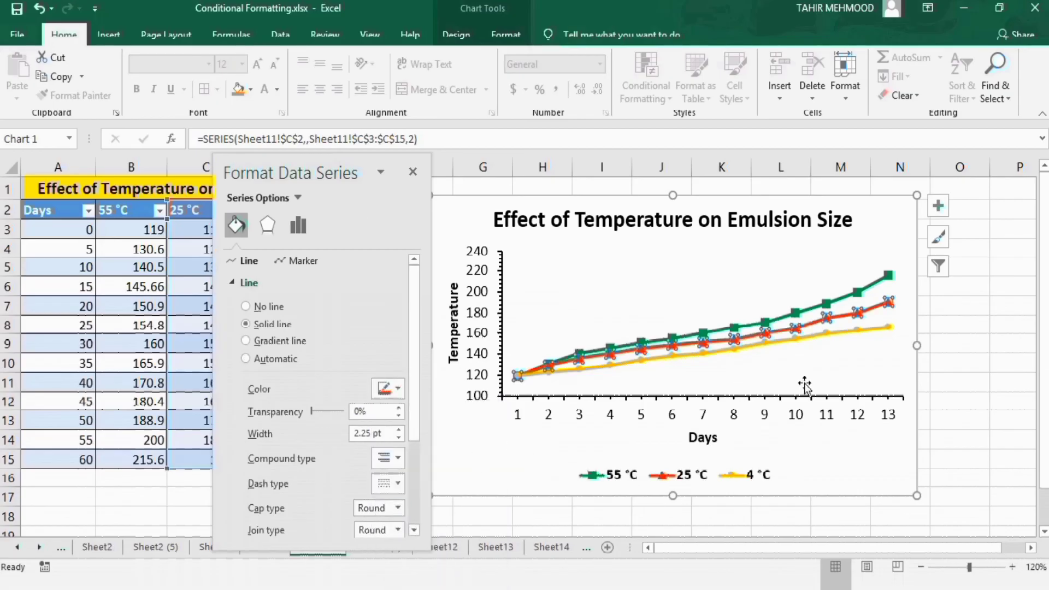
Change the line color of the 4 °C series to standard purple and open its marker settings.
{"action": "left_click", "coordinate": [795, 338]}
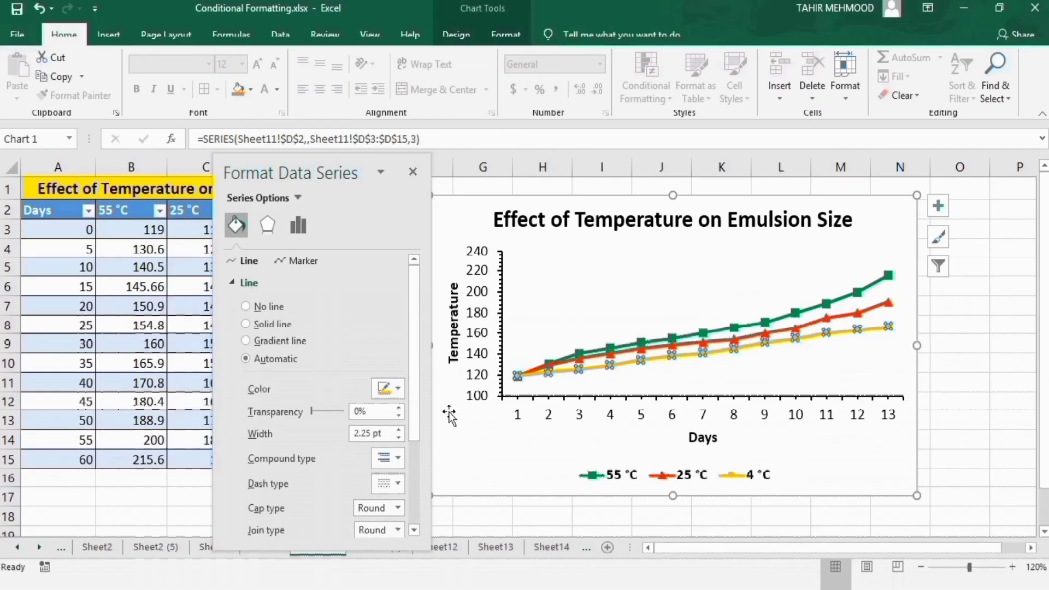
{"action": "left_click", "coordinate": [397, 389]}
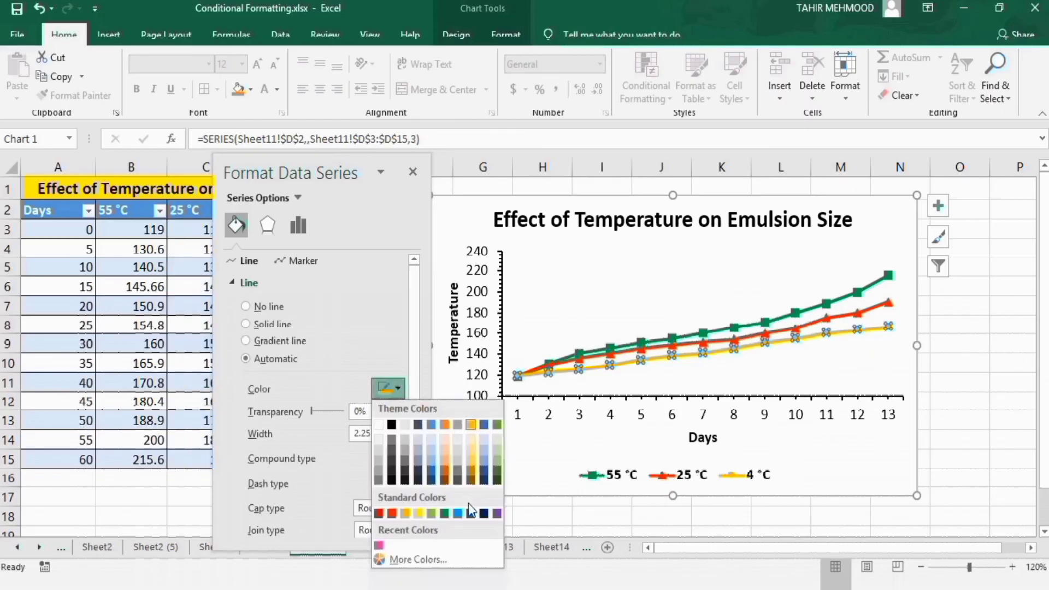
{"action": "left_click", "coordinate": [497, 513]}
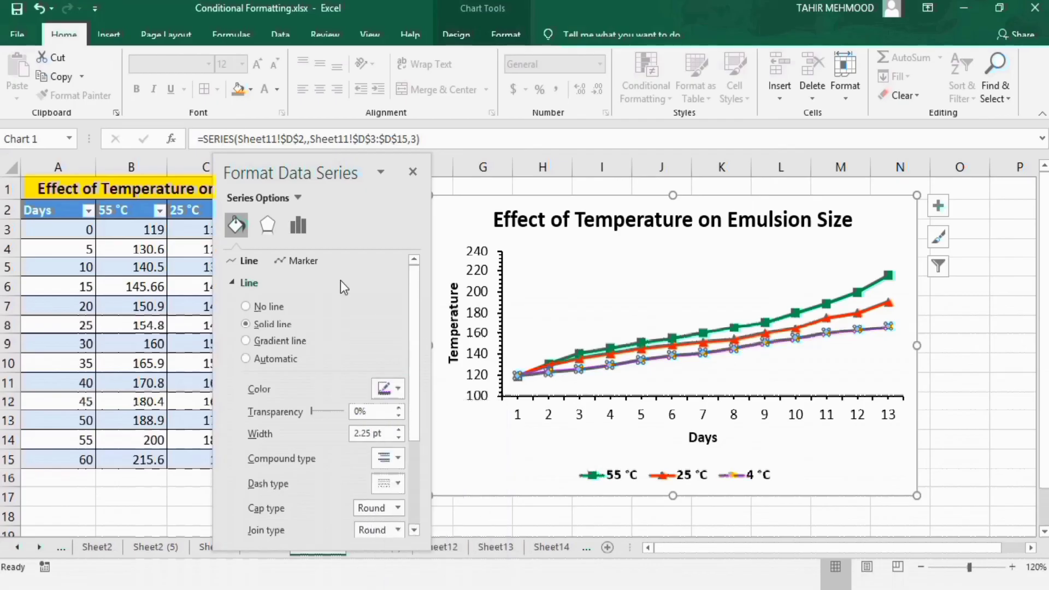
{"action": "left_click", "coordinate": [304, 261]}
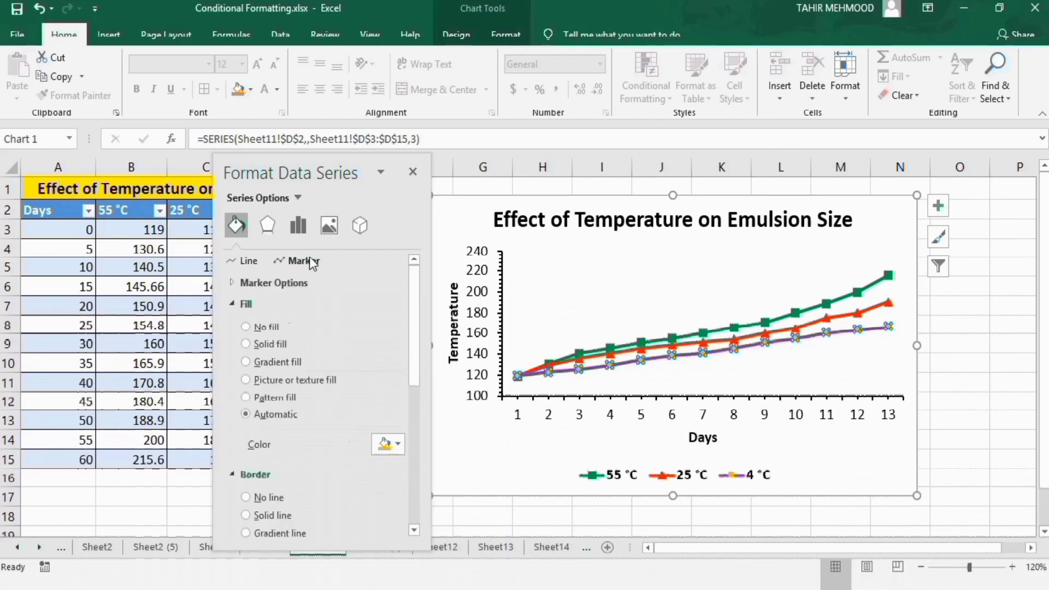
Give the 4 °C series built-in square markers at size 7.
{"action": "left_click", "coordinate": [284, 283]}
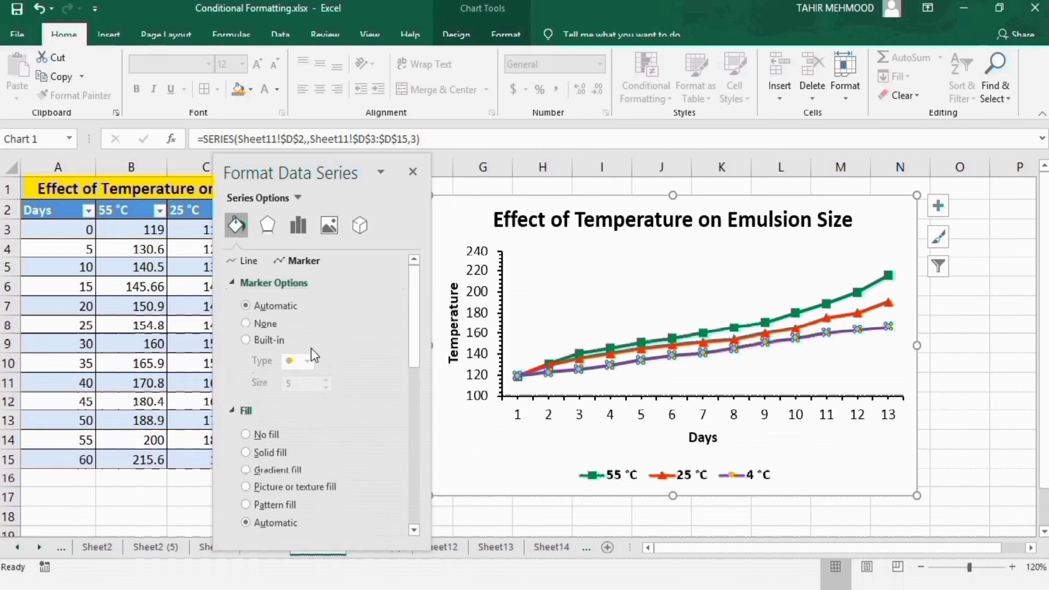
{"action": "left_click", "coordinate": [246, 340]}
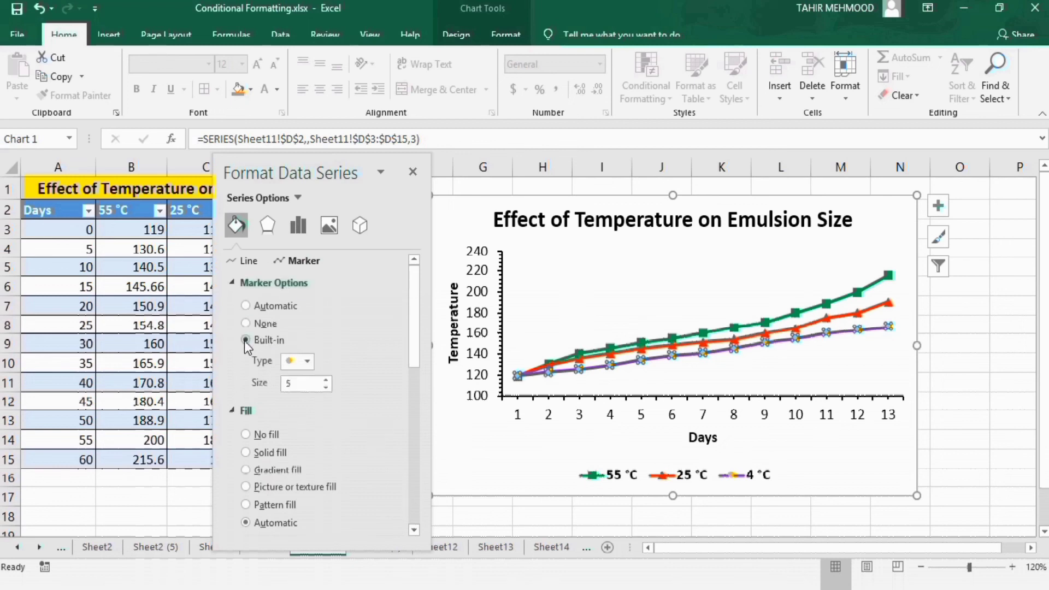
{"action": "left_click", "coordinate": [309, 363]}
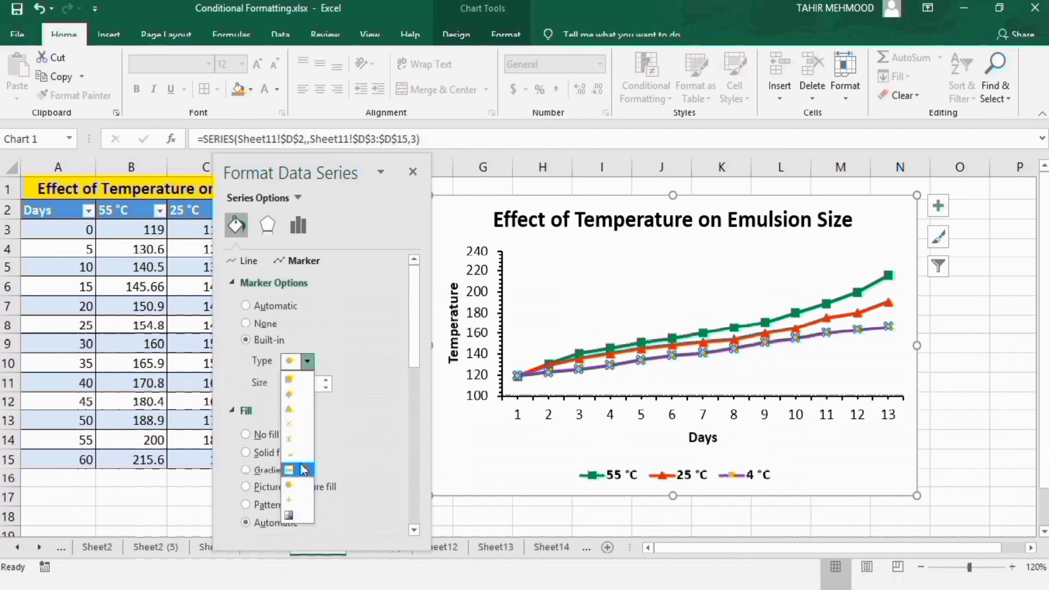
{"action": "left_click", "coordinate": [292, 378]}
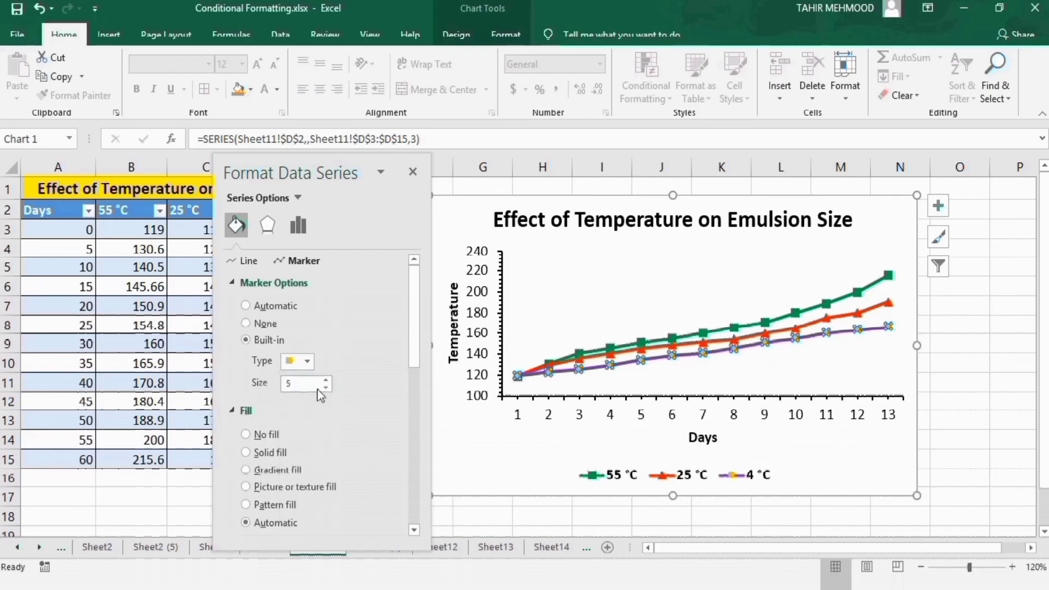
{"action": "left_click", "coordinate": [326, 379]}
{"action": "left_click", "coordinate": [326, 380]}
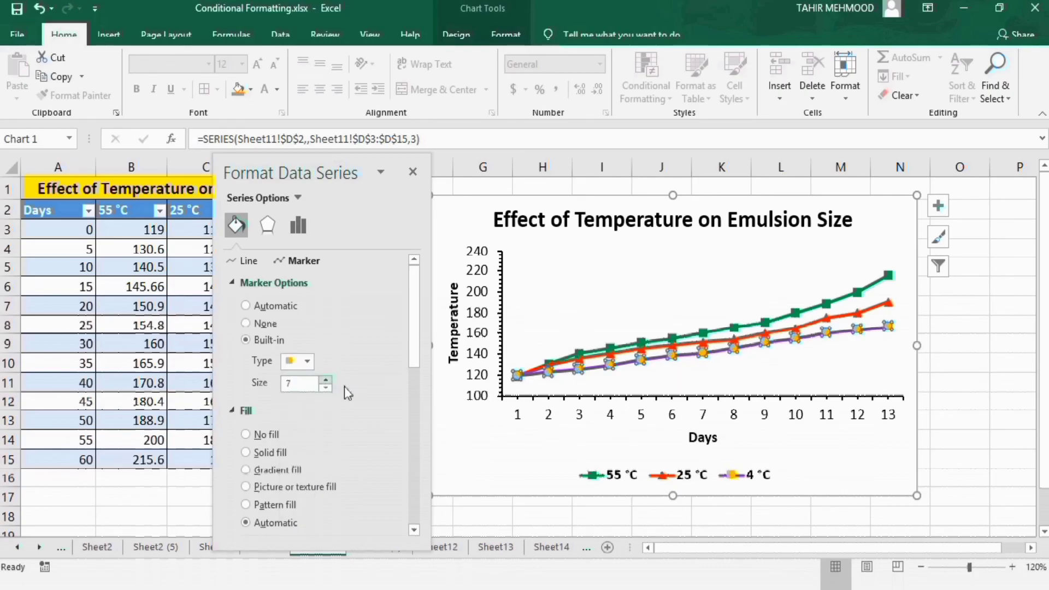
Apply a solid standard purple fill and a solid standard purple border to the 4 °C series markers.
{"action": "left_click_drag", "start_coordinate": [411, 346], "coordinate": [415, 393]}
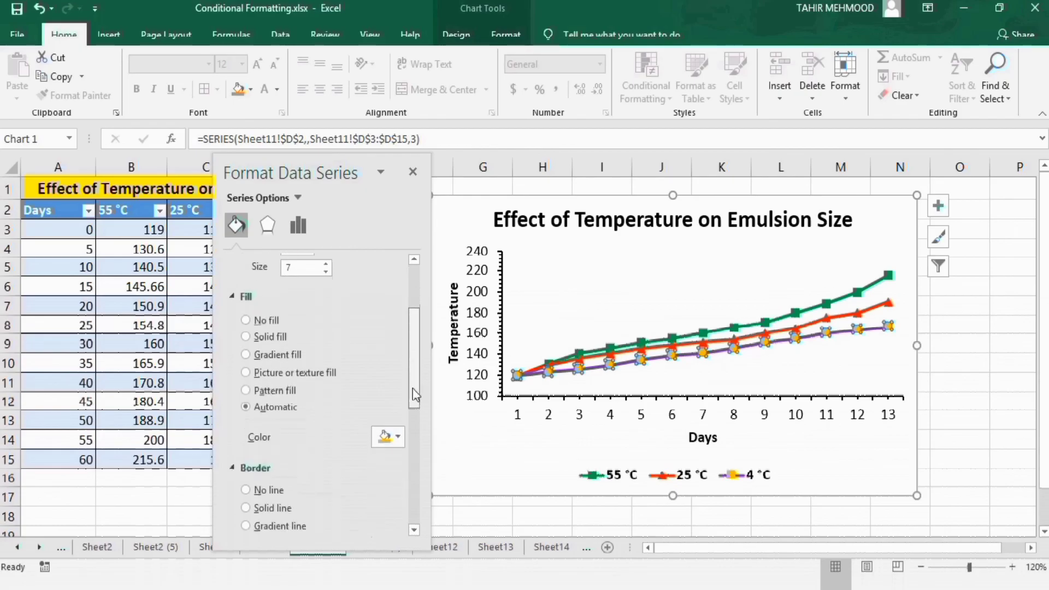
{"action": "left_click", "coordinate": [397, 436]}
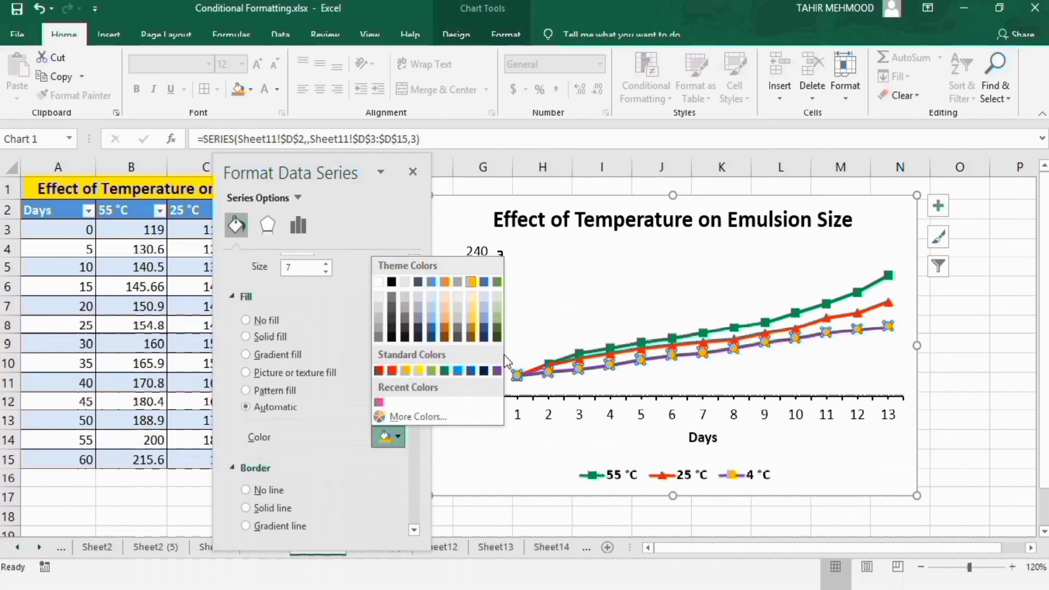
{"action": "left_click", "coordinate": [496, 371]}
{"action": "left_click_drag", "start_coordinate": [414, 386], "coordinate": [414, 419]}
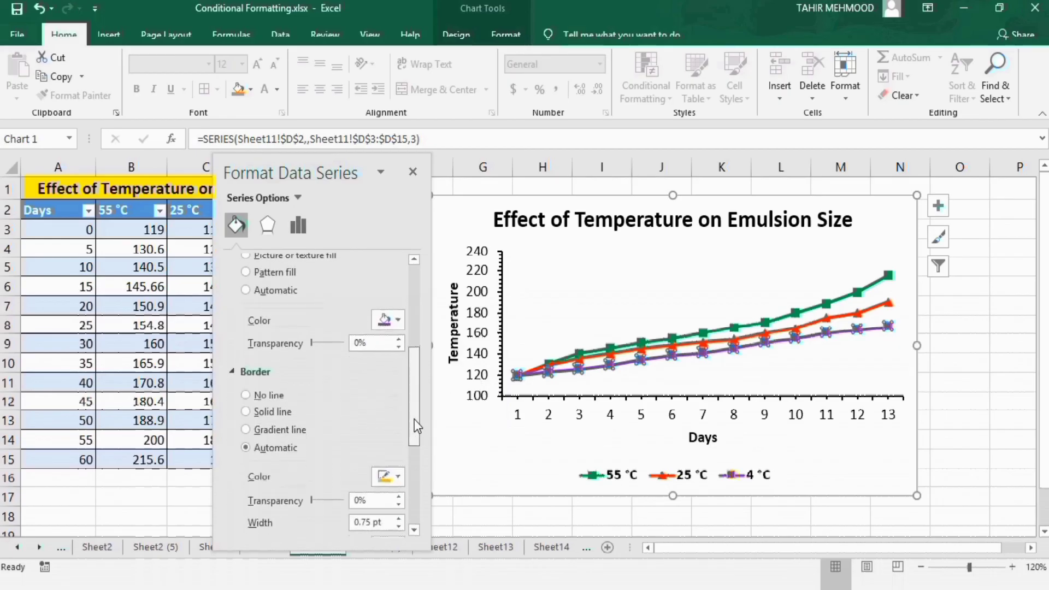
{"action": "left_click", "coordinate": [398, 476]}
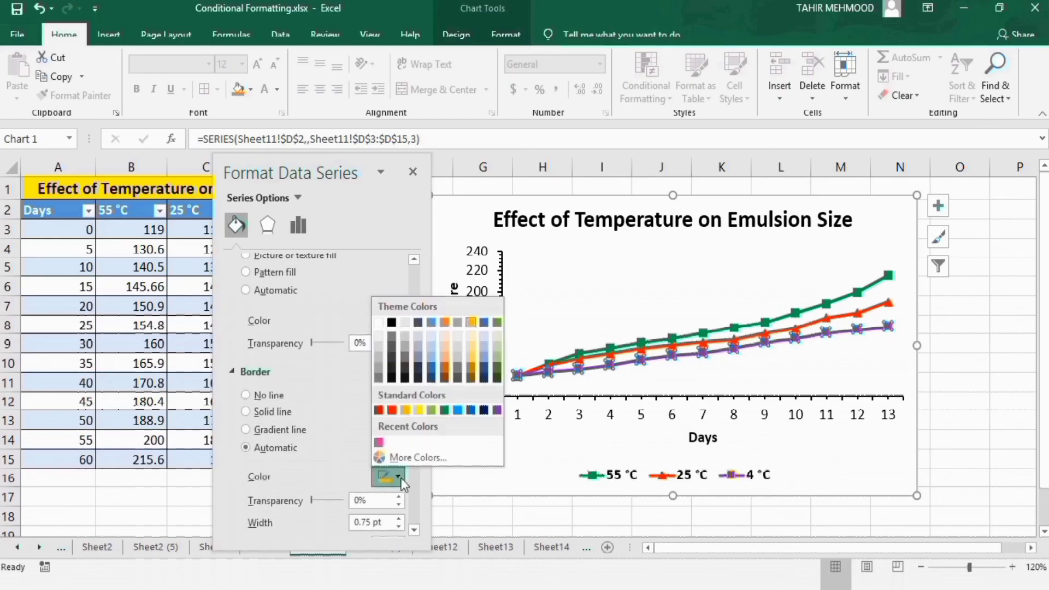
{"action": "left_click", "coordinate": [498, 410]}
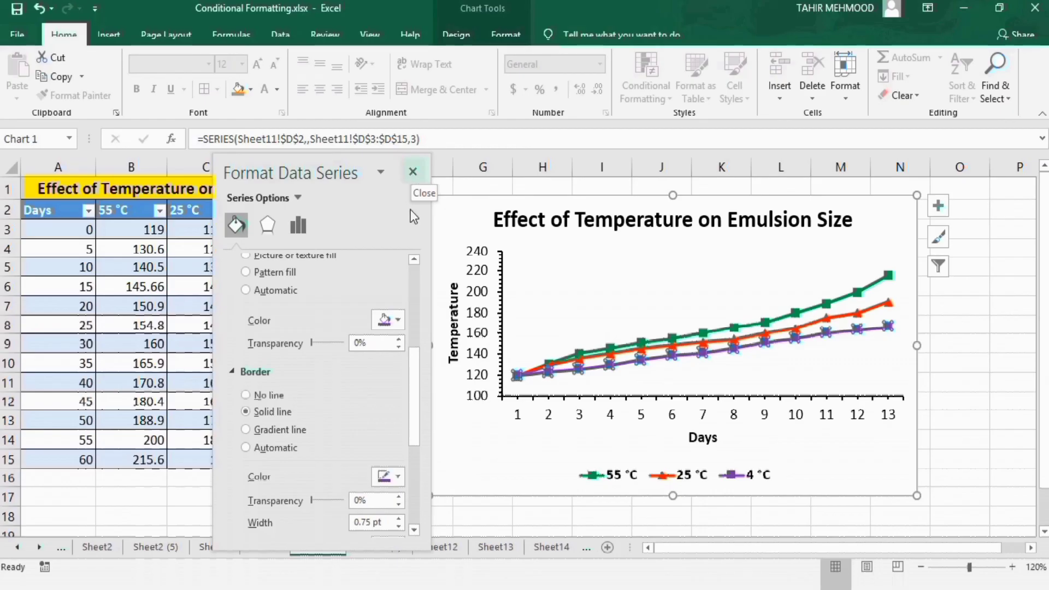
Set the chart legend's position to Top Right and close the legend formatting settings.
{"action": "left_click", "coordinate": [637, 478]}
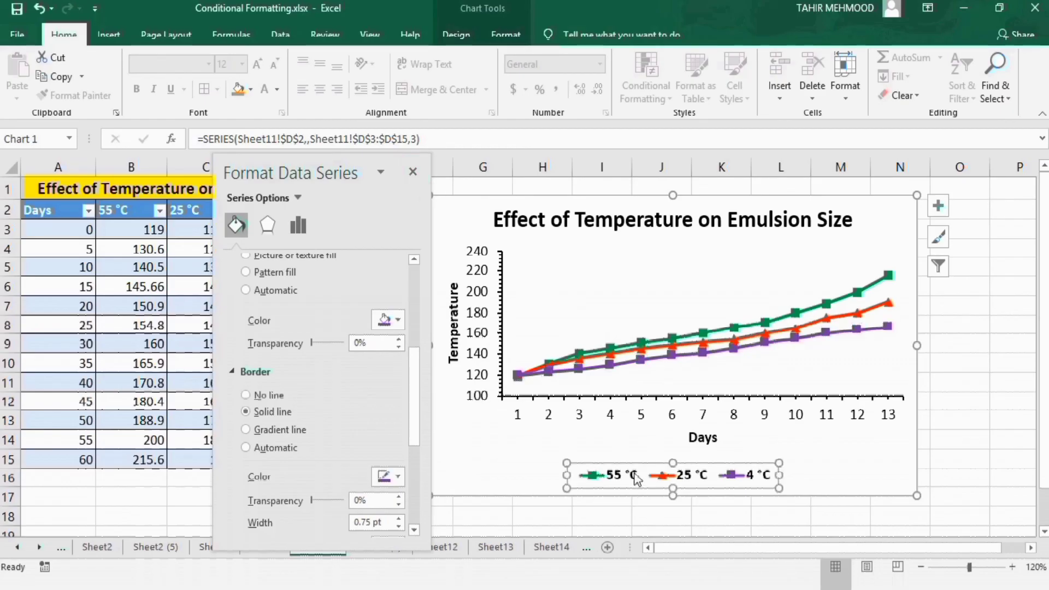
{"action": "right_click", "coordinate": [634, 476]}
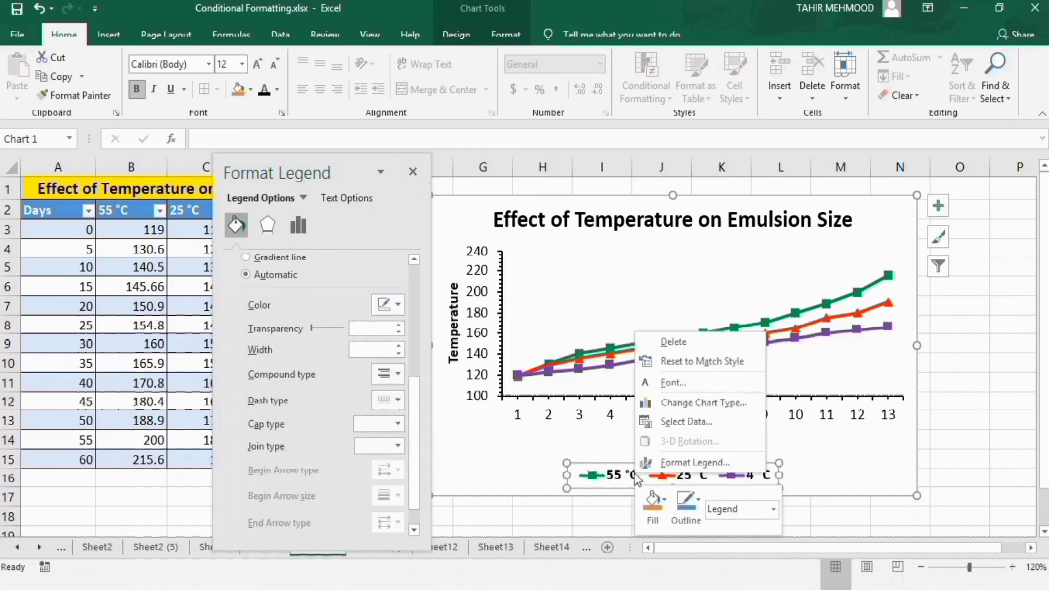
{"action": "left_click", "coordinate": [680, 463]}
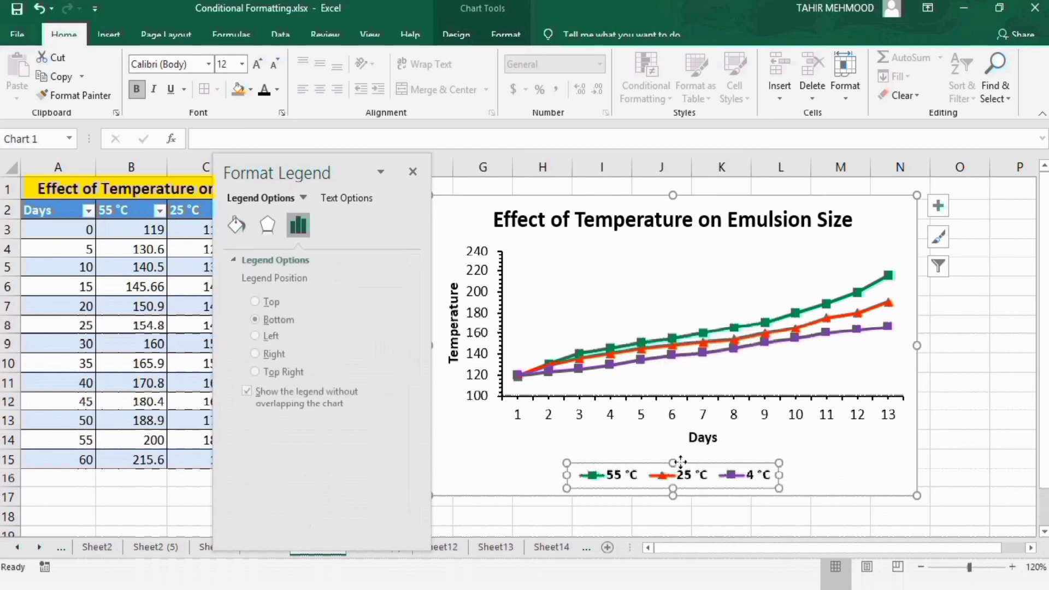
{"action": "left_click", "coordinate": [253, 301]}
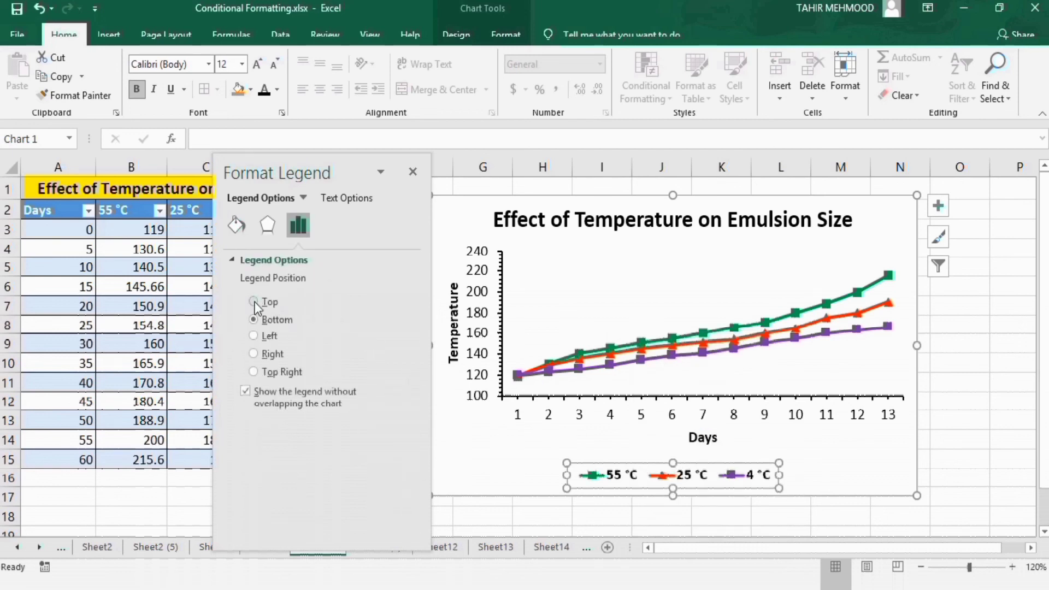
{"action": "left_click", "coordinate": [254, 336]}
{"action": "left_click", "coordinate": [254, 353]}
{"action": "left_click", "coordinate": [254, 372]}
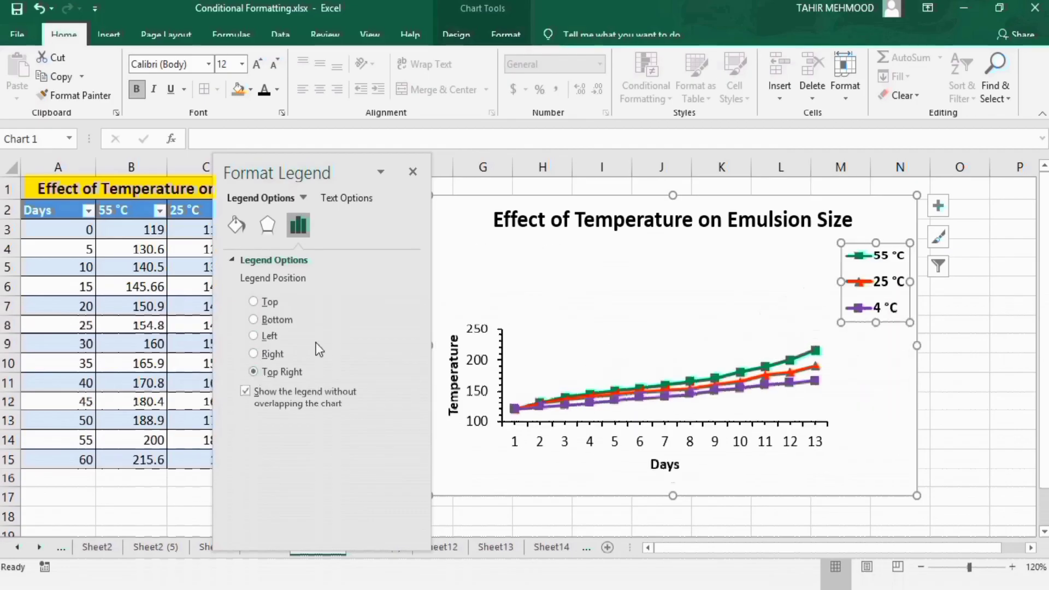
{"action": "left_click", "coordinate": [412, 172]}
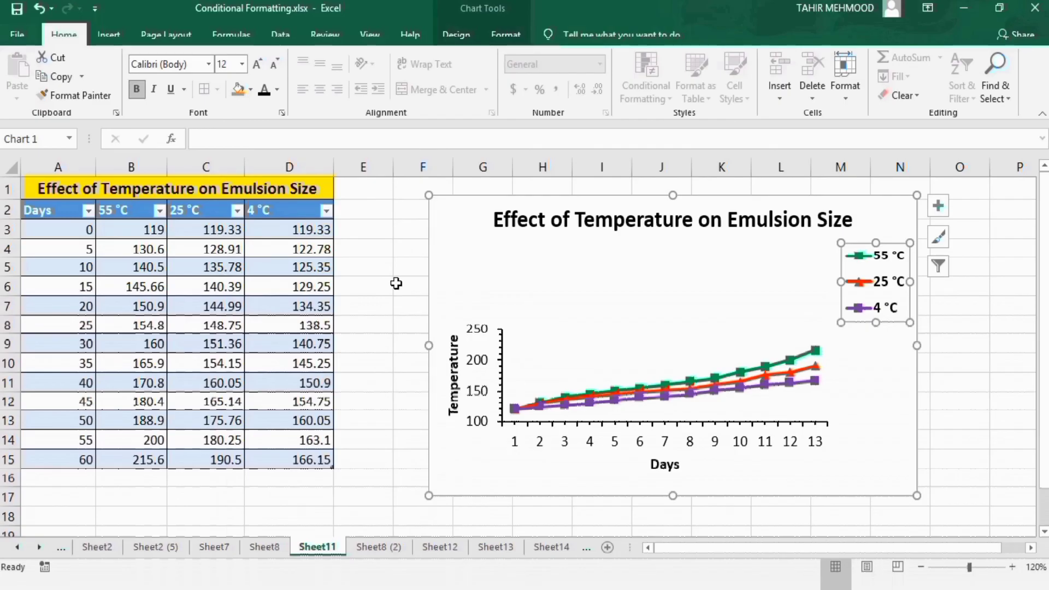